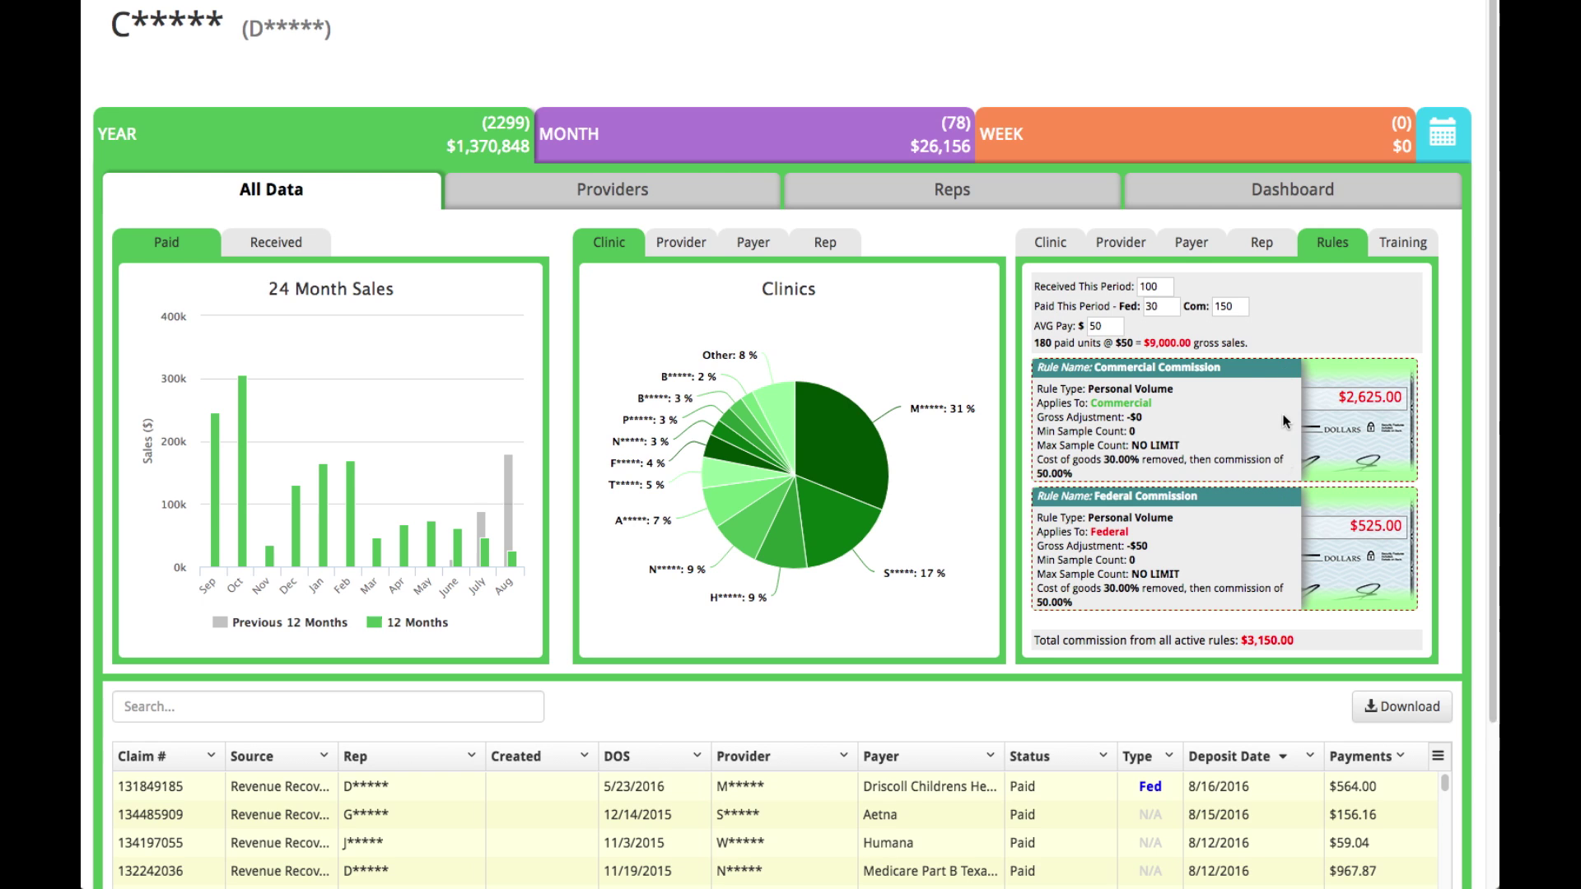
Step: Open the commission rules of the second rep in the Reps view and review the pv1 com, pv2 com and pv fed rules
click(965, 201)
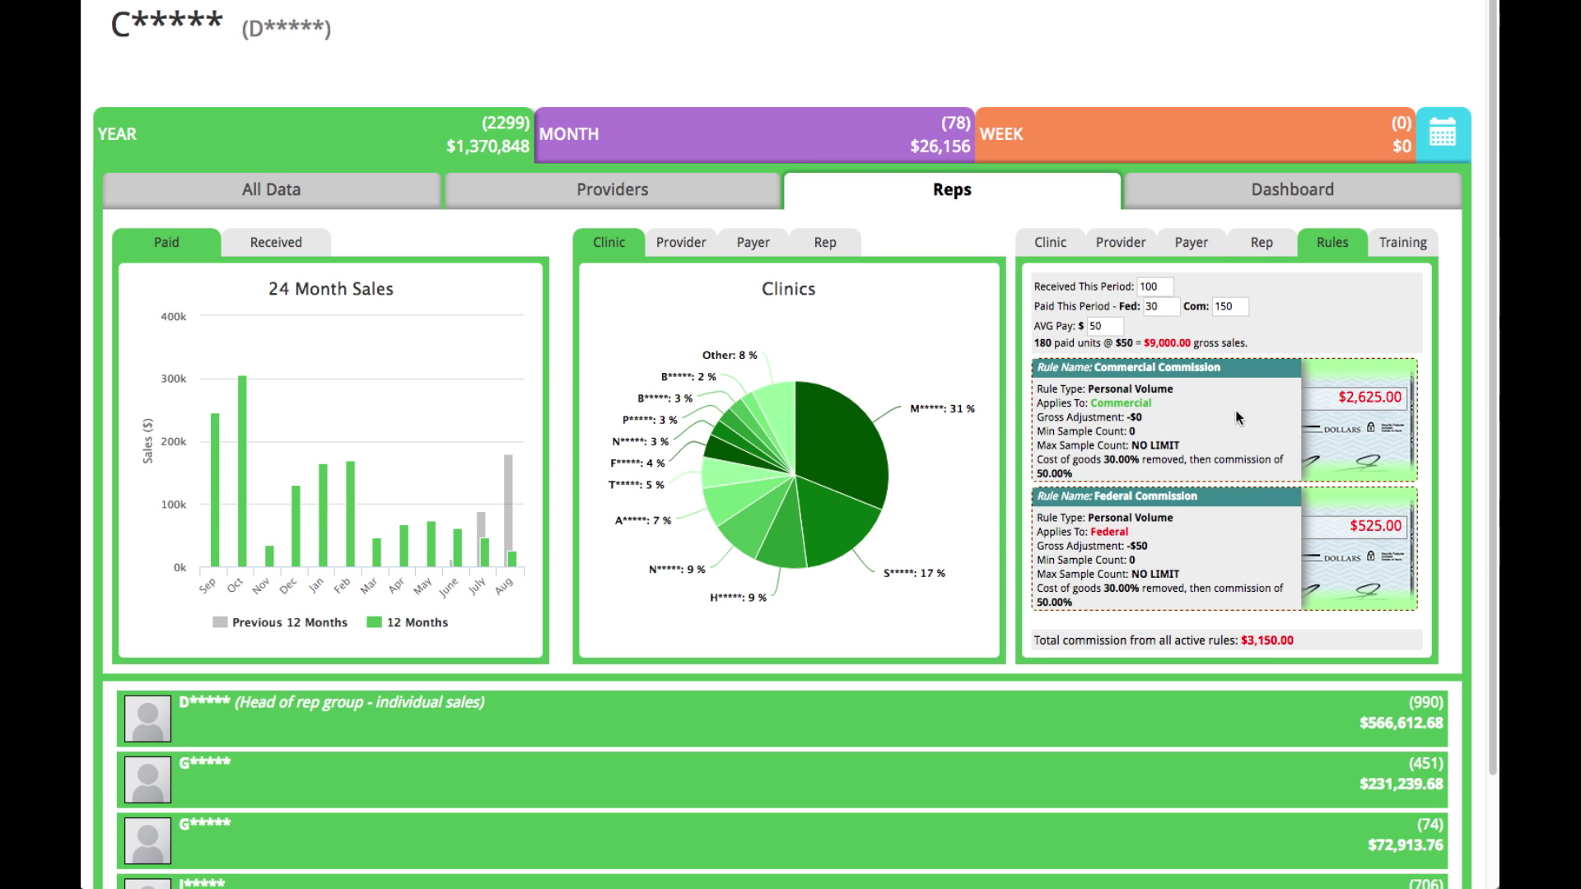
scroll(1258, 410, down, 3)
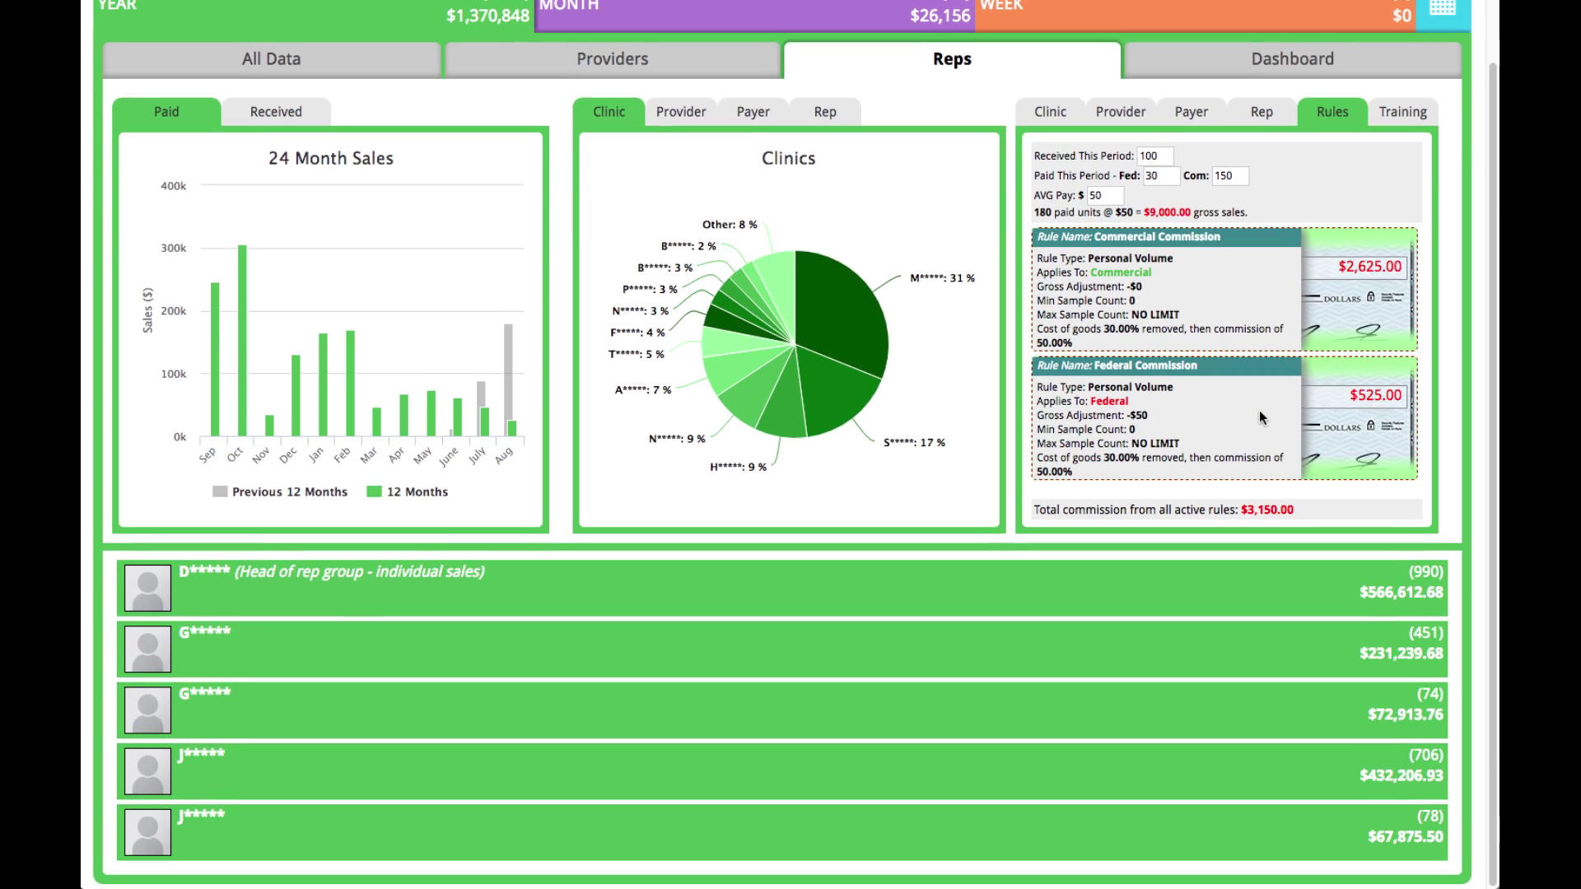
click(1321, 668)
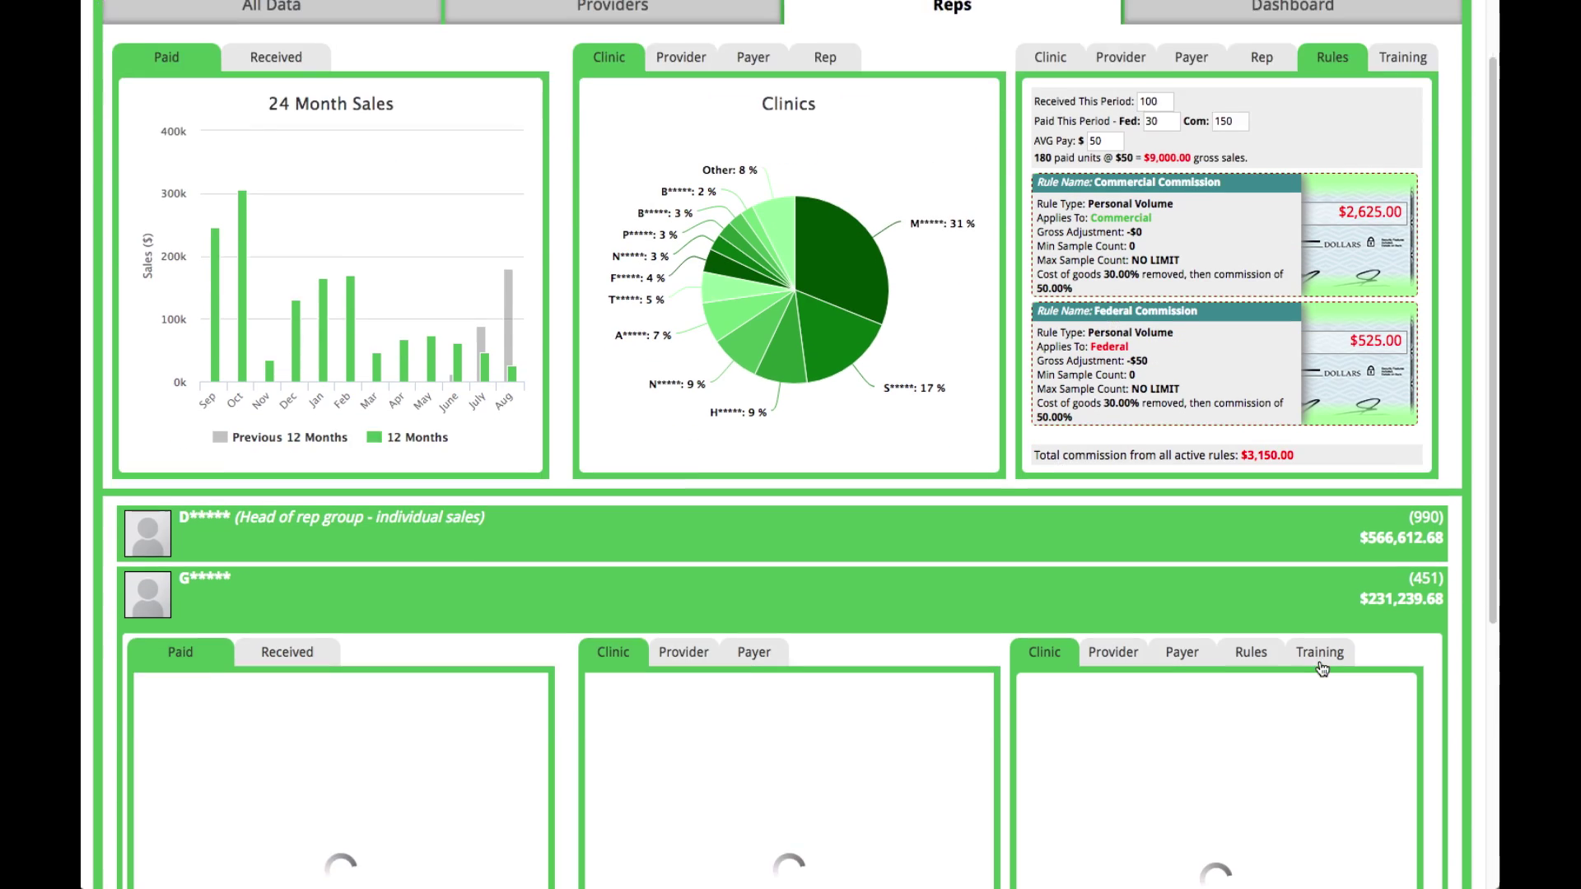
scroll(1316, 656, down, 5)
click(1251, 494)
scroll(1252, 497, down, 3)
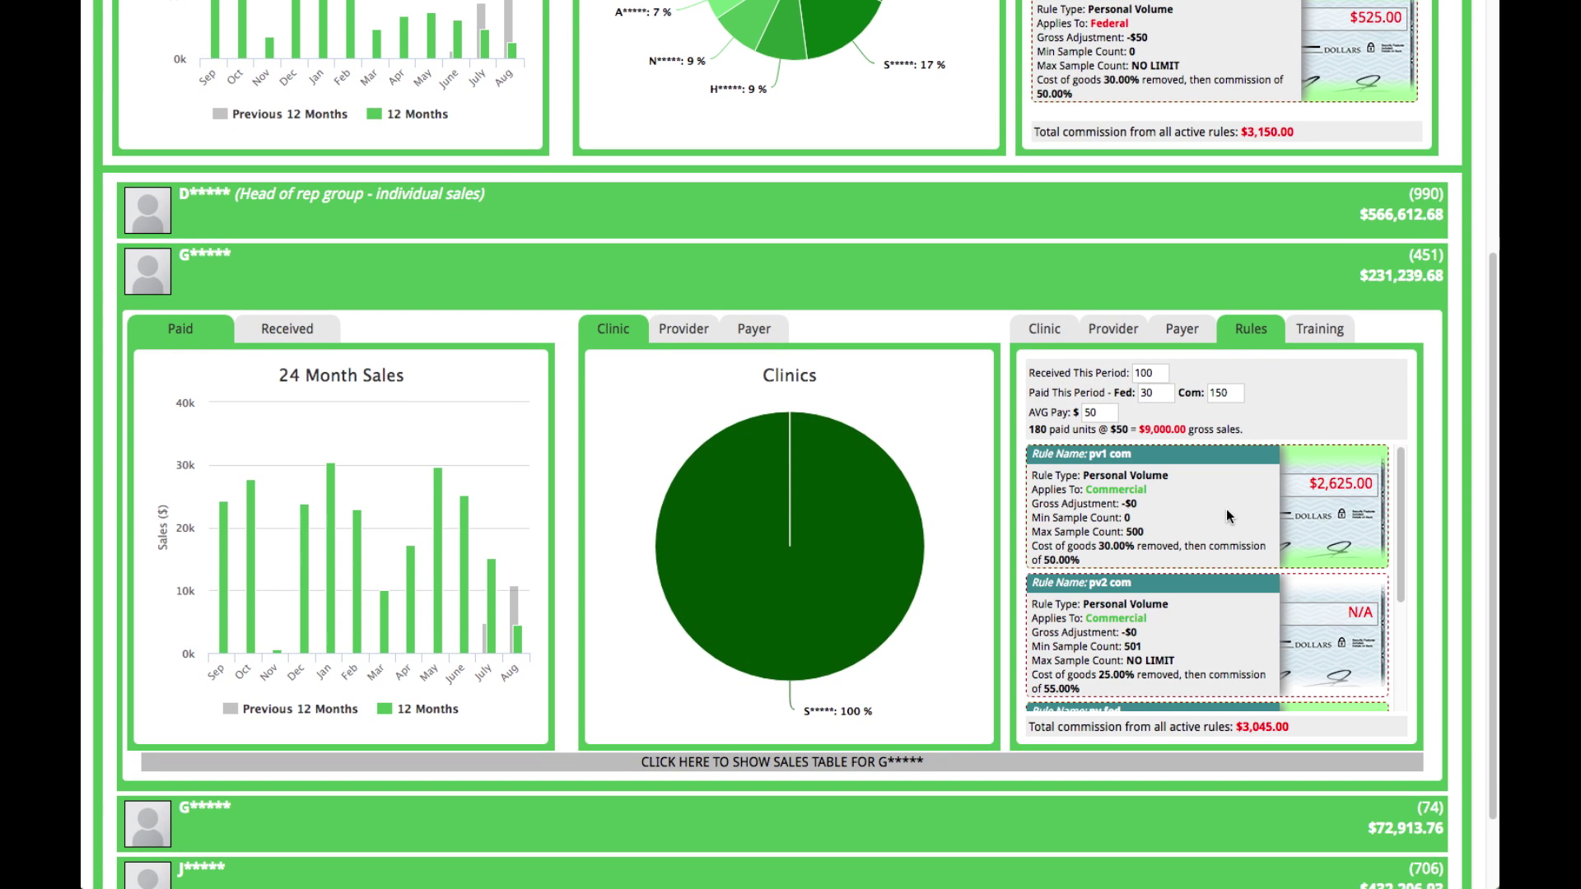
scroll(1226, 509, down, 3)
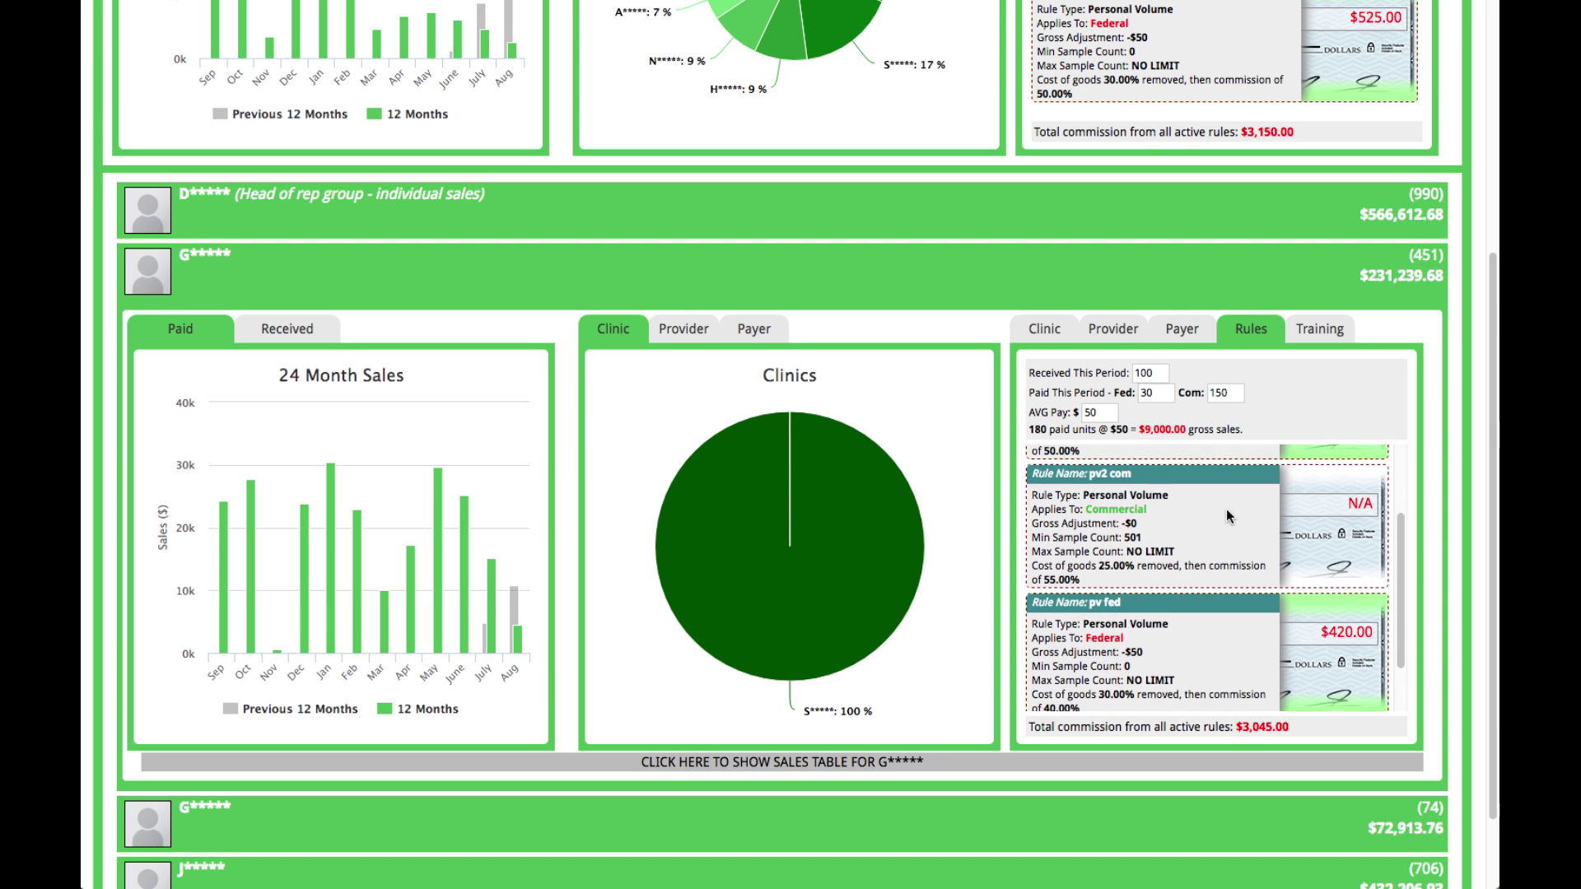
scroll(1227, 508, up, 5)
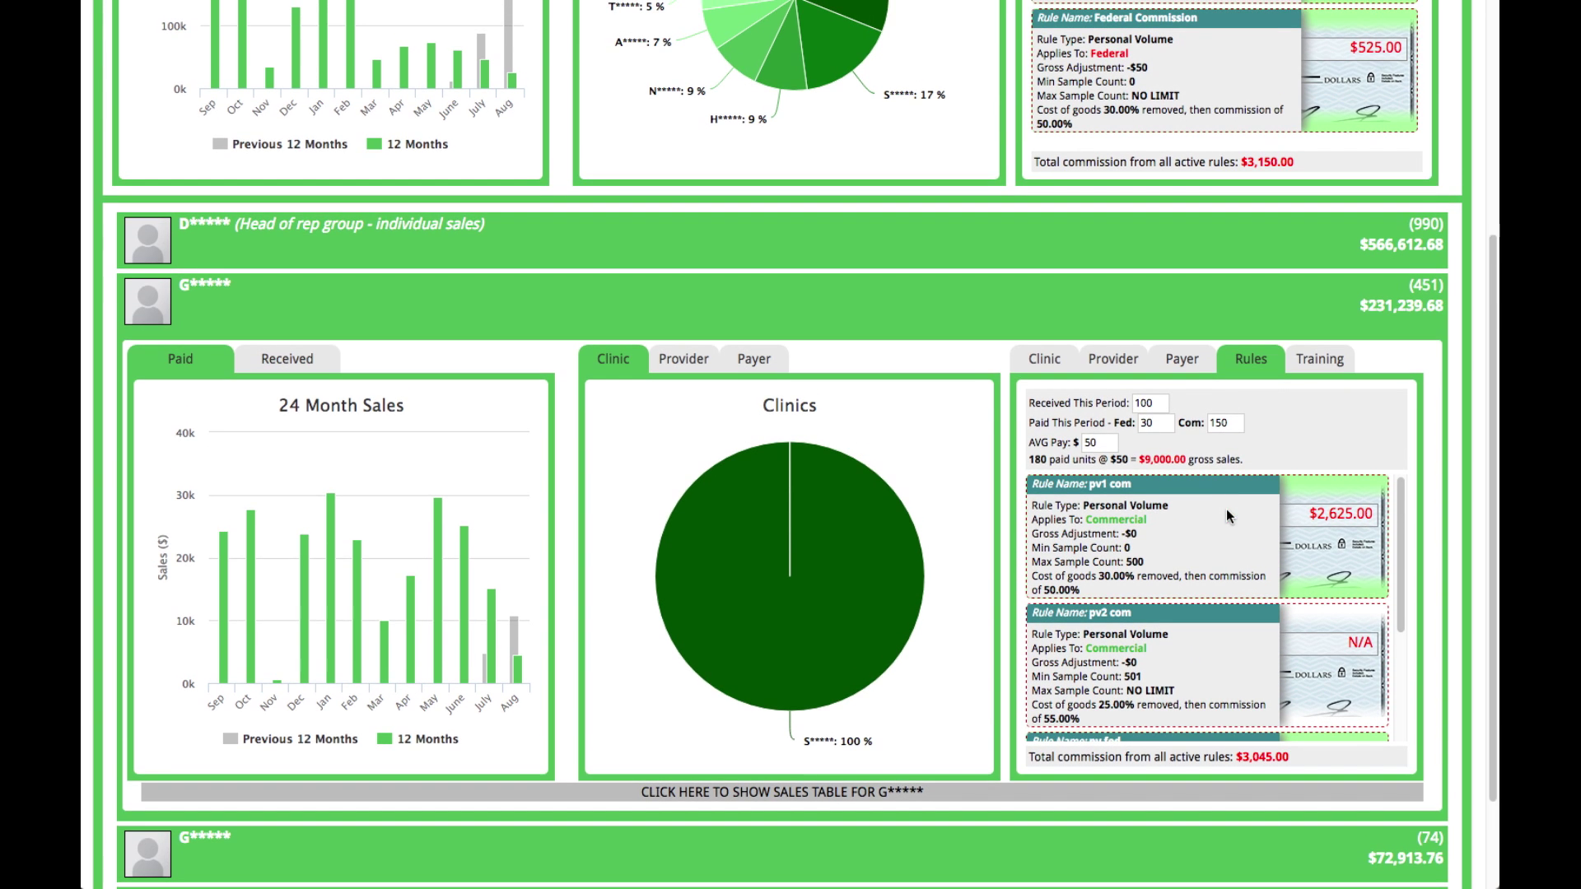
scroll(1226, 528, down, 5)
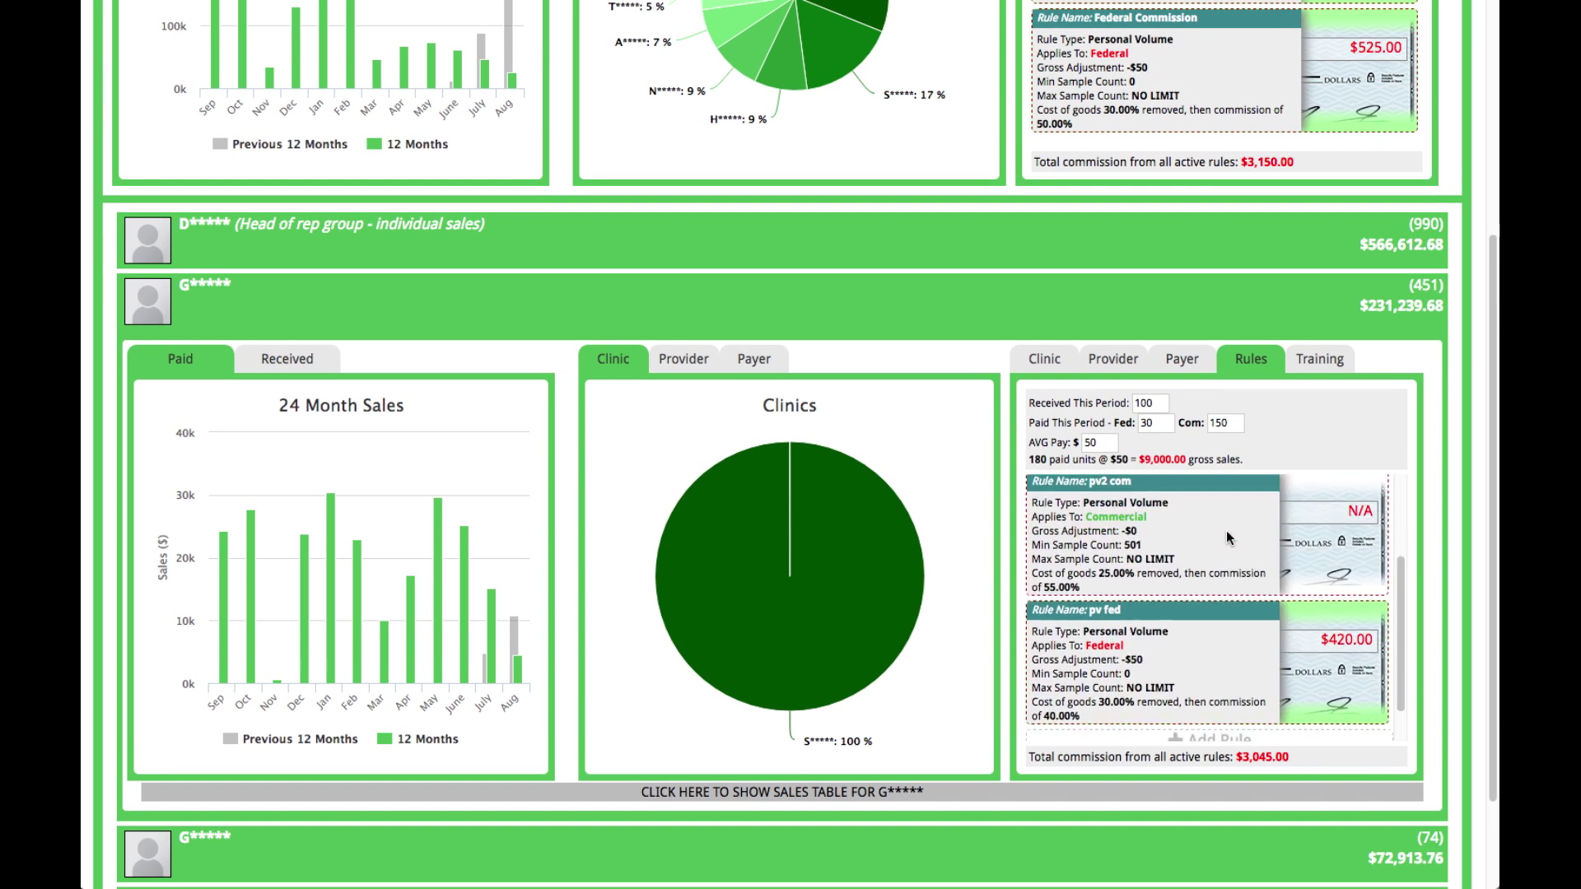
scroll(1227, 530, down, 1)
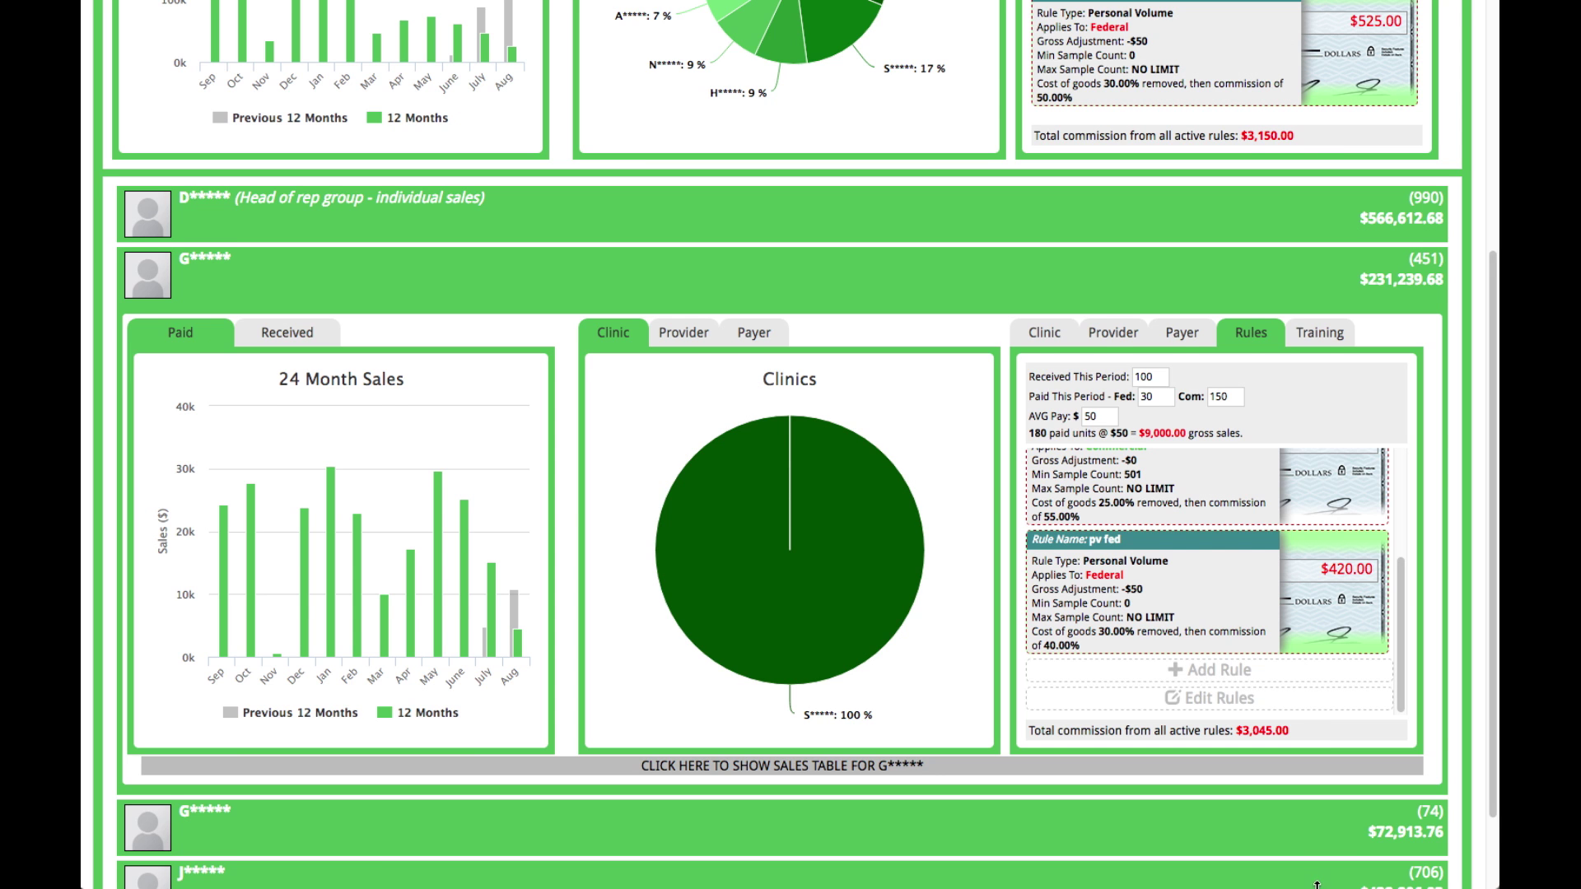
Step: Start a new Personal Volume commission rule for the third rep in the list
scroll(1301, 807, down, 3)
click(1280, 734)
scroll(1278, 729, down, 3)
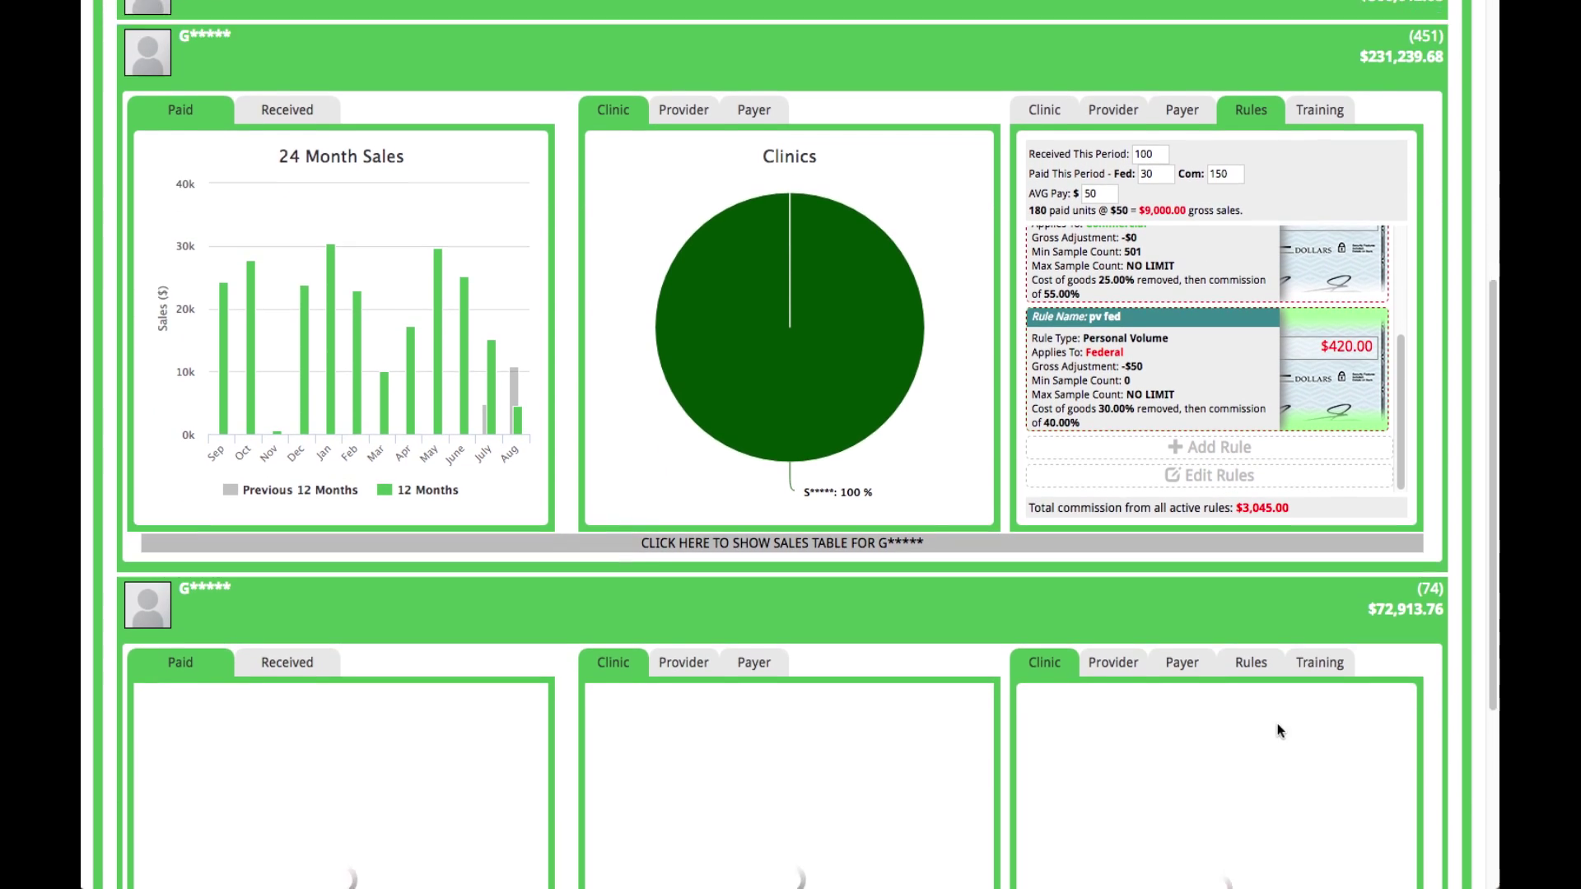
scroll(1259, 659, down, 3)
click(1250, 478)
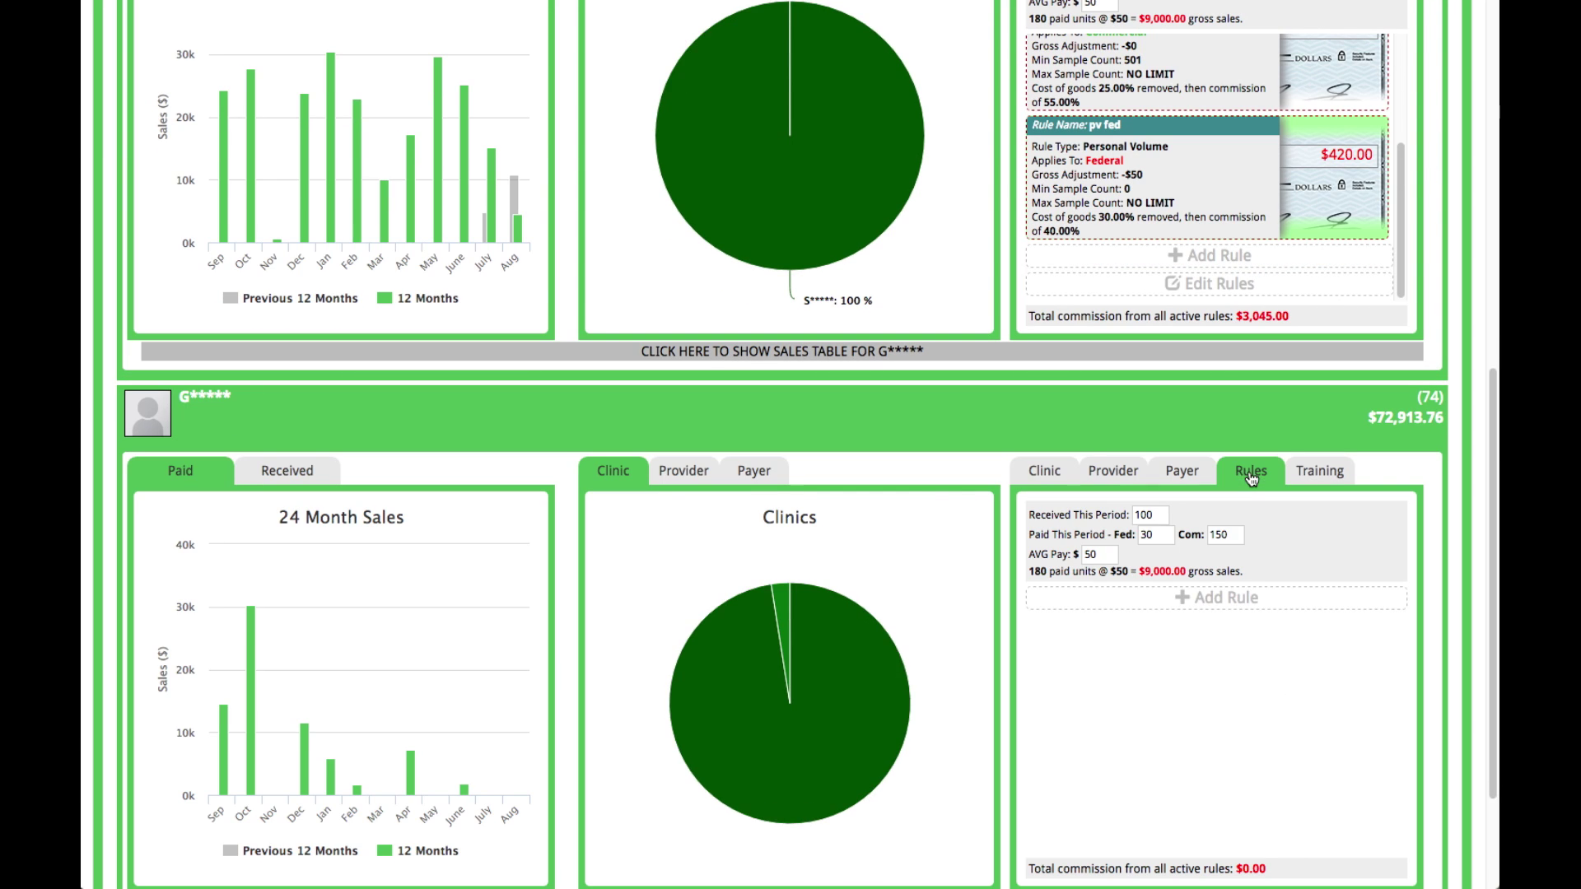
click(1194, 603)
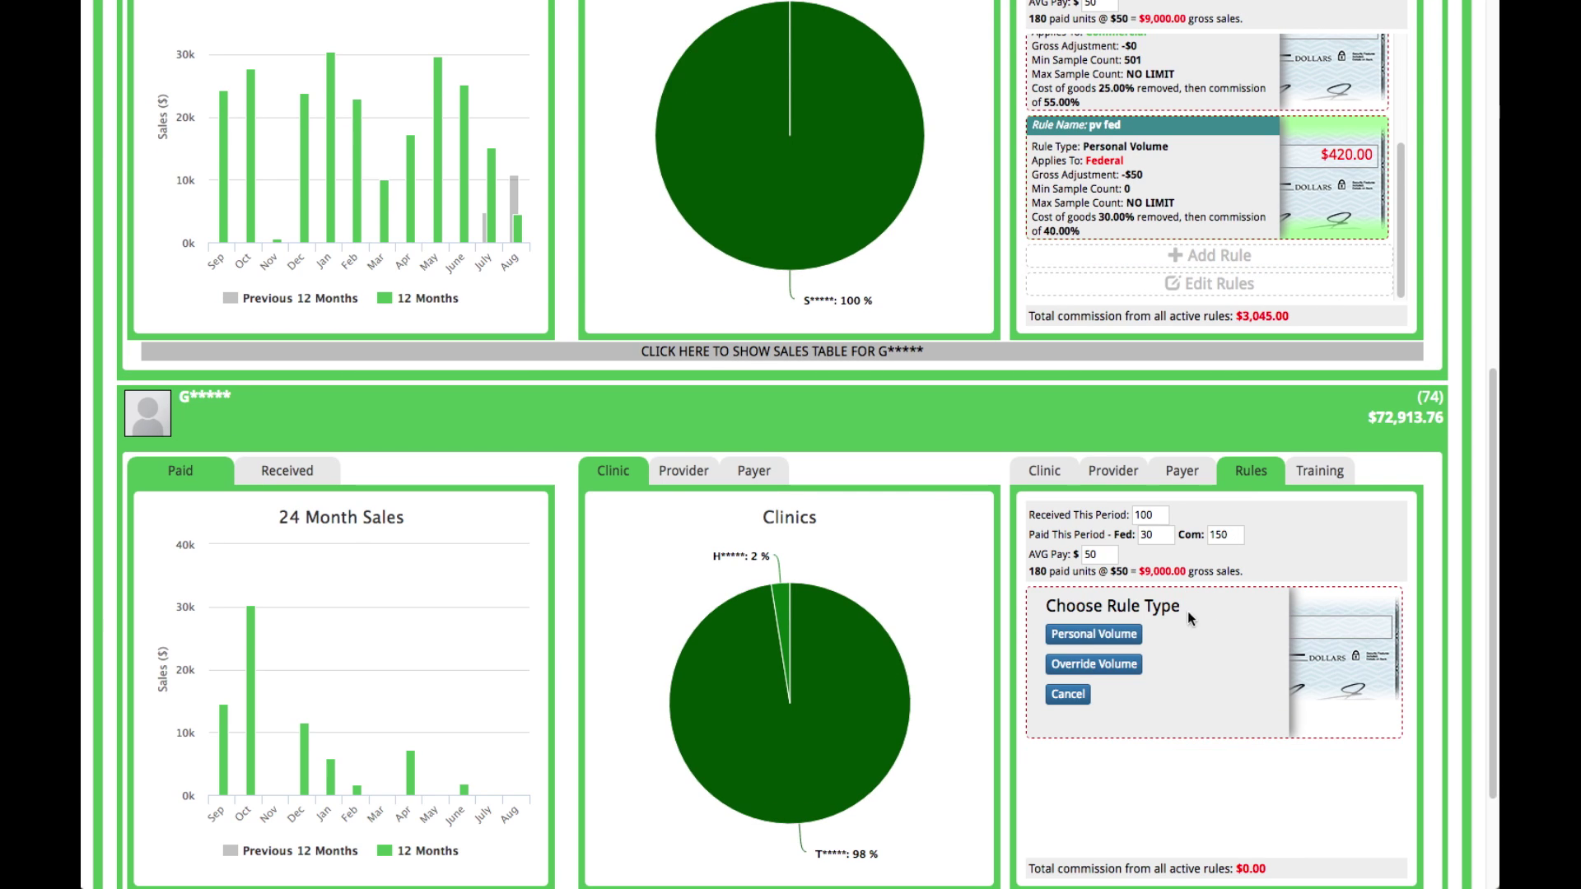
click(1093, 635)
Step: Name the rule PV1, apply it to commercial samples, and set the gross adjustment to $50 and the minimum sample number to 1
click(1097, 638)
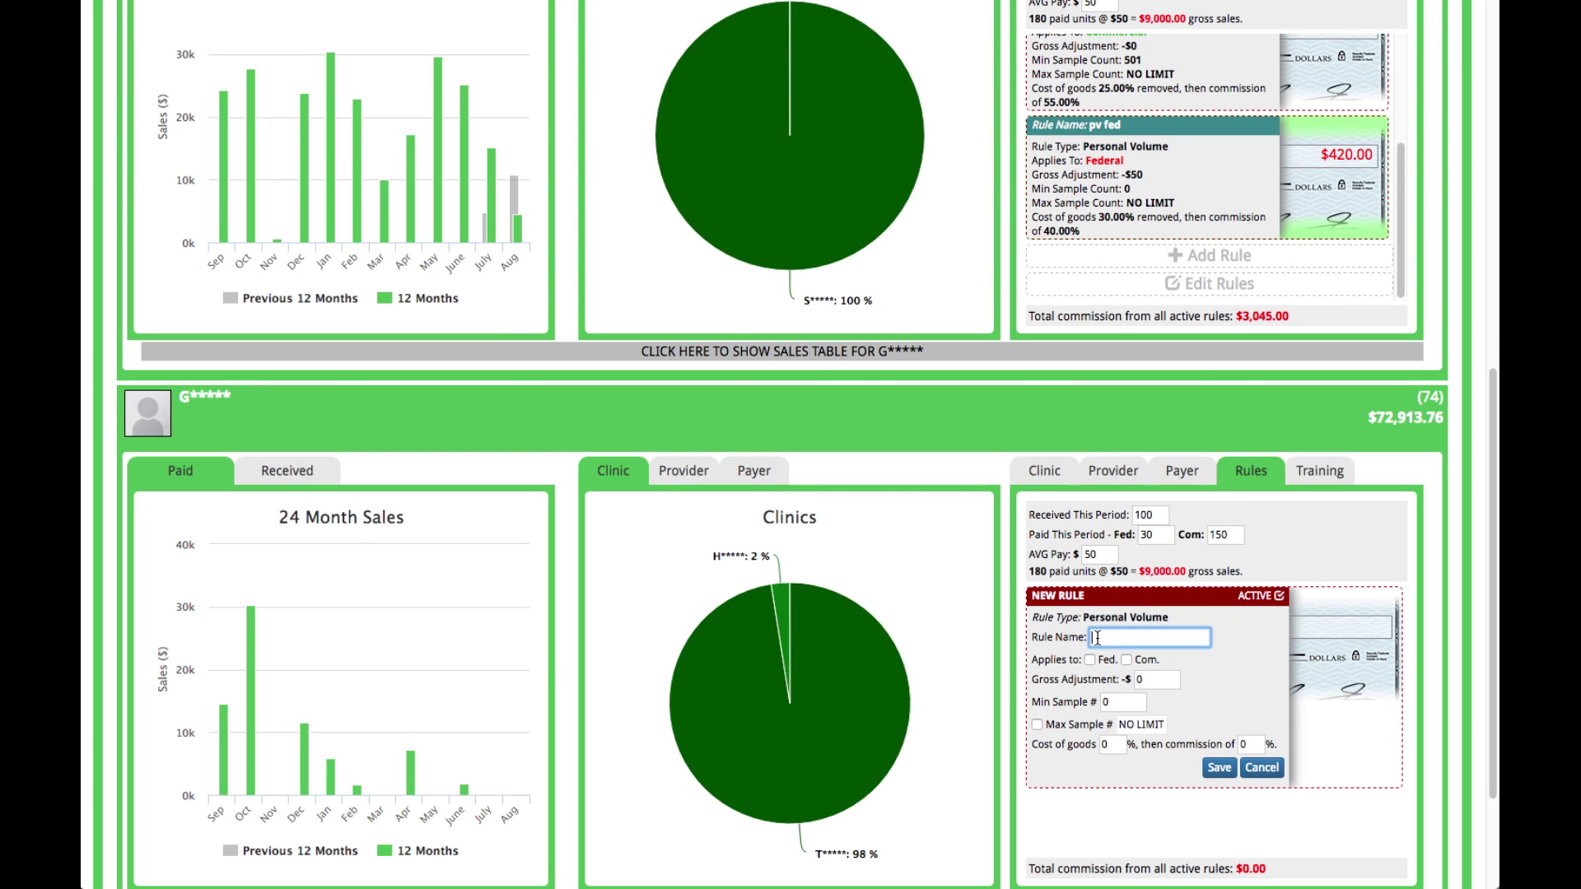
text(PV1)
click(1125, 659)
click(1154, 680)
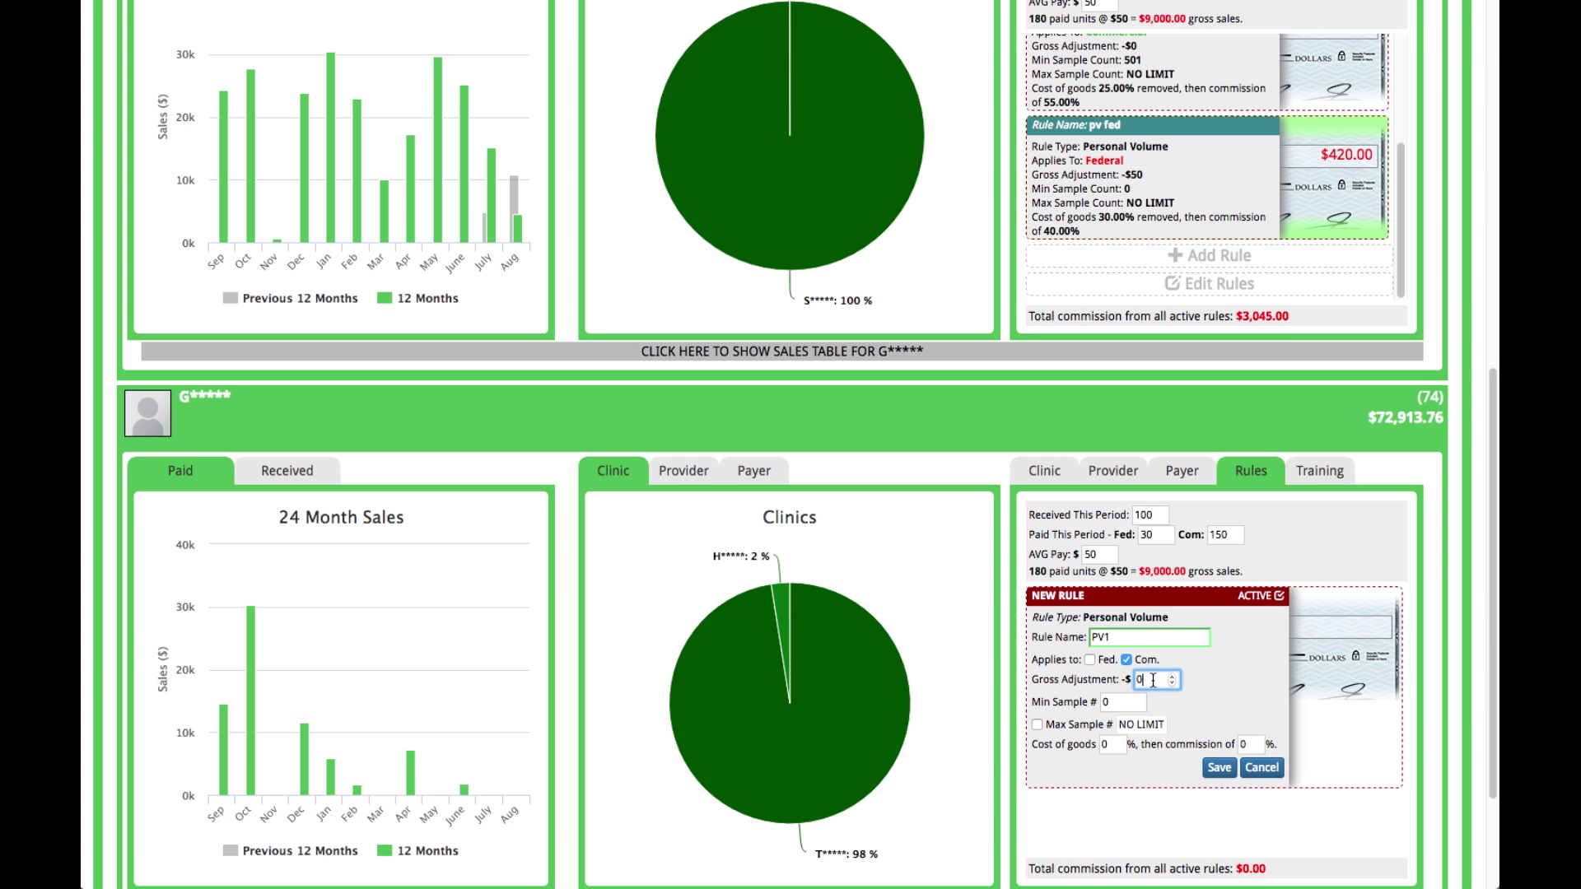
key(BackSpace)
text(50)
click(1126, 700)
key(BackSpace)
text(1)
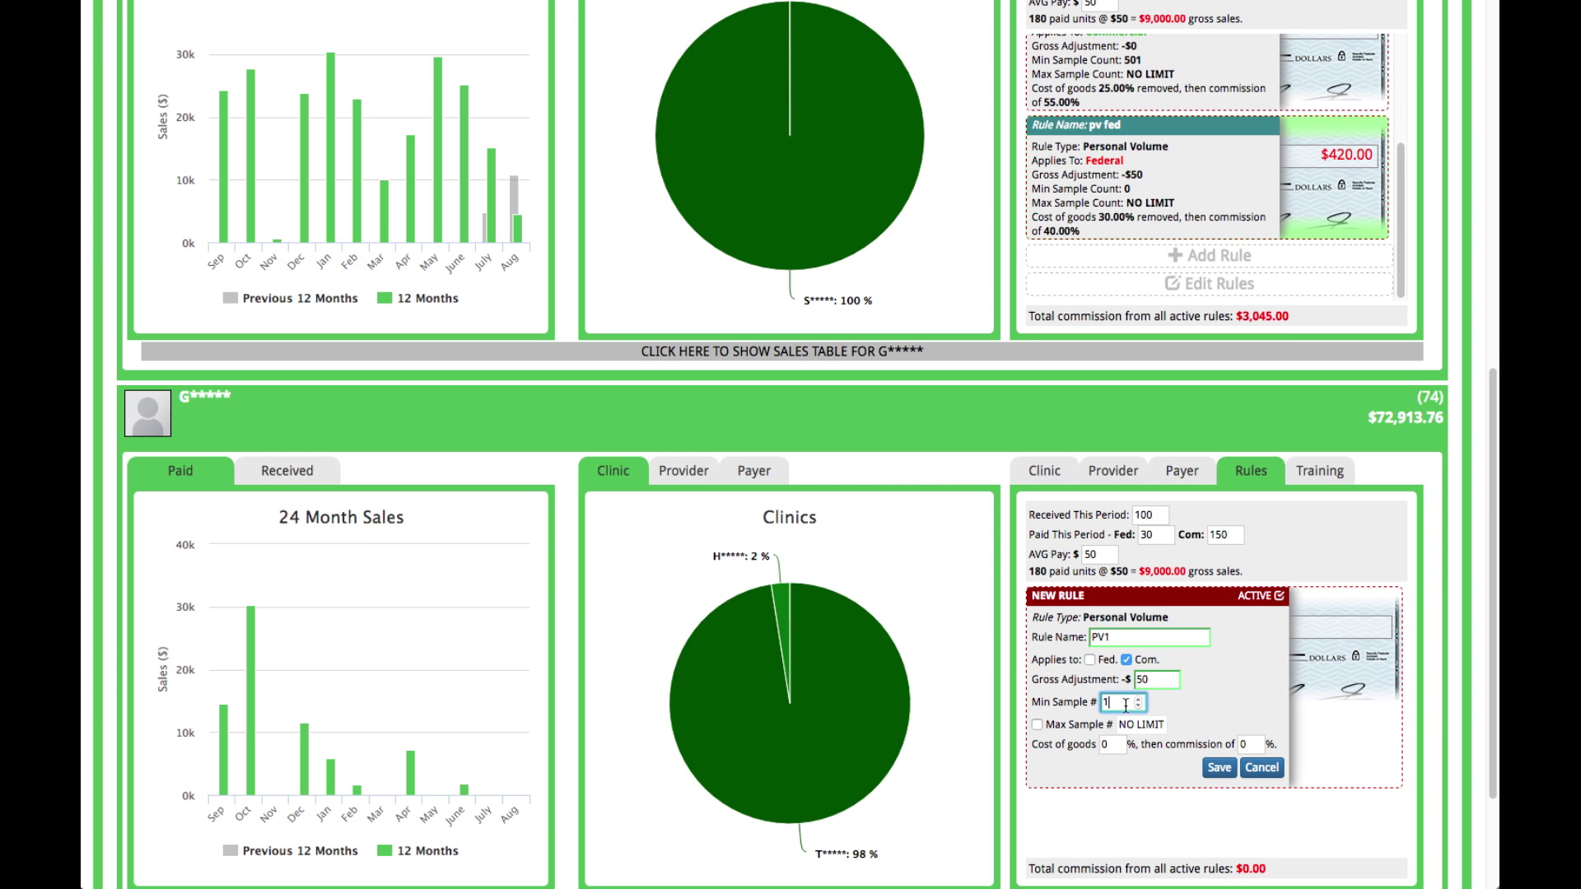
Step: Limit the rule to a maximum of 500 samples, set cost of goods to 30% and commission to 50%, and save it
click(1120, 729)
click(1036, 724)
text(500)
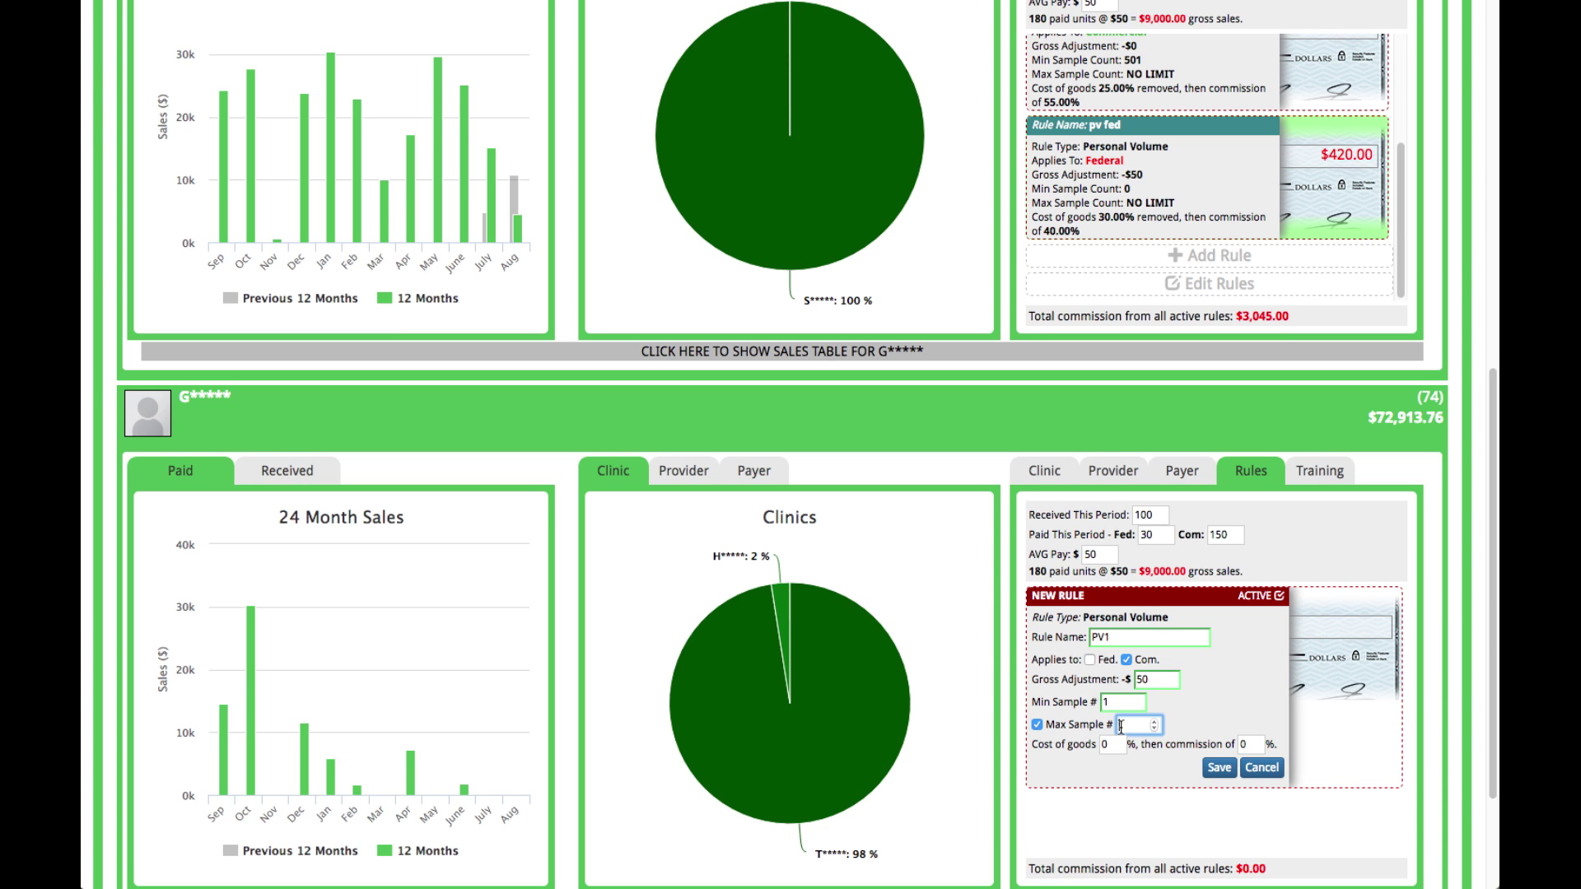
double_click(1108, 744)
text(1)
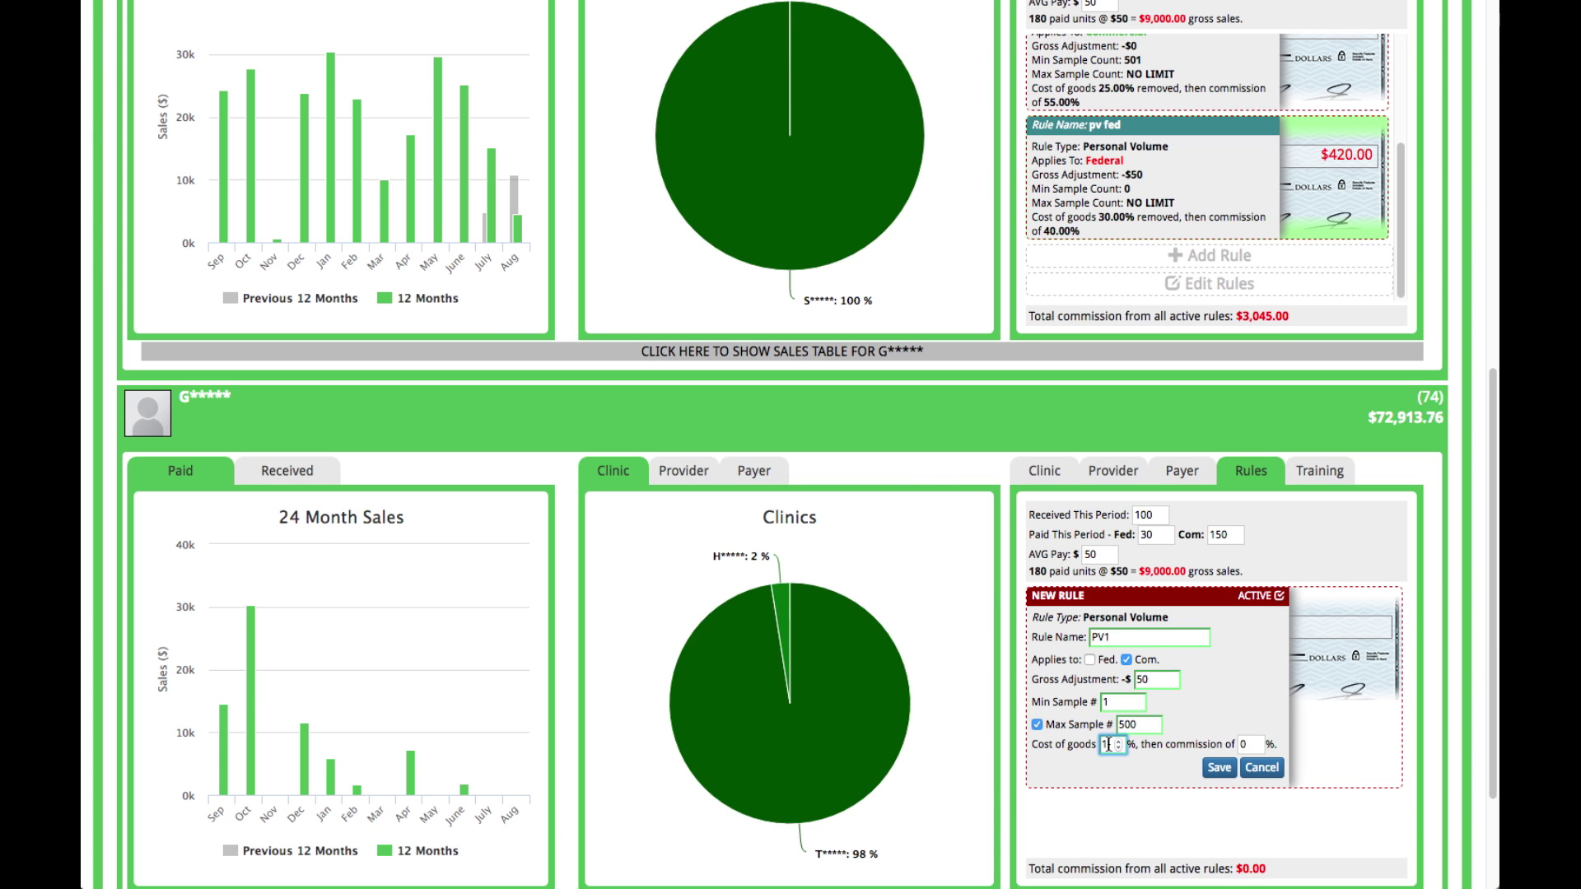
text(0)
click(1235, 743)
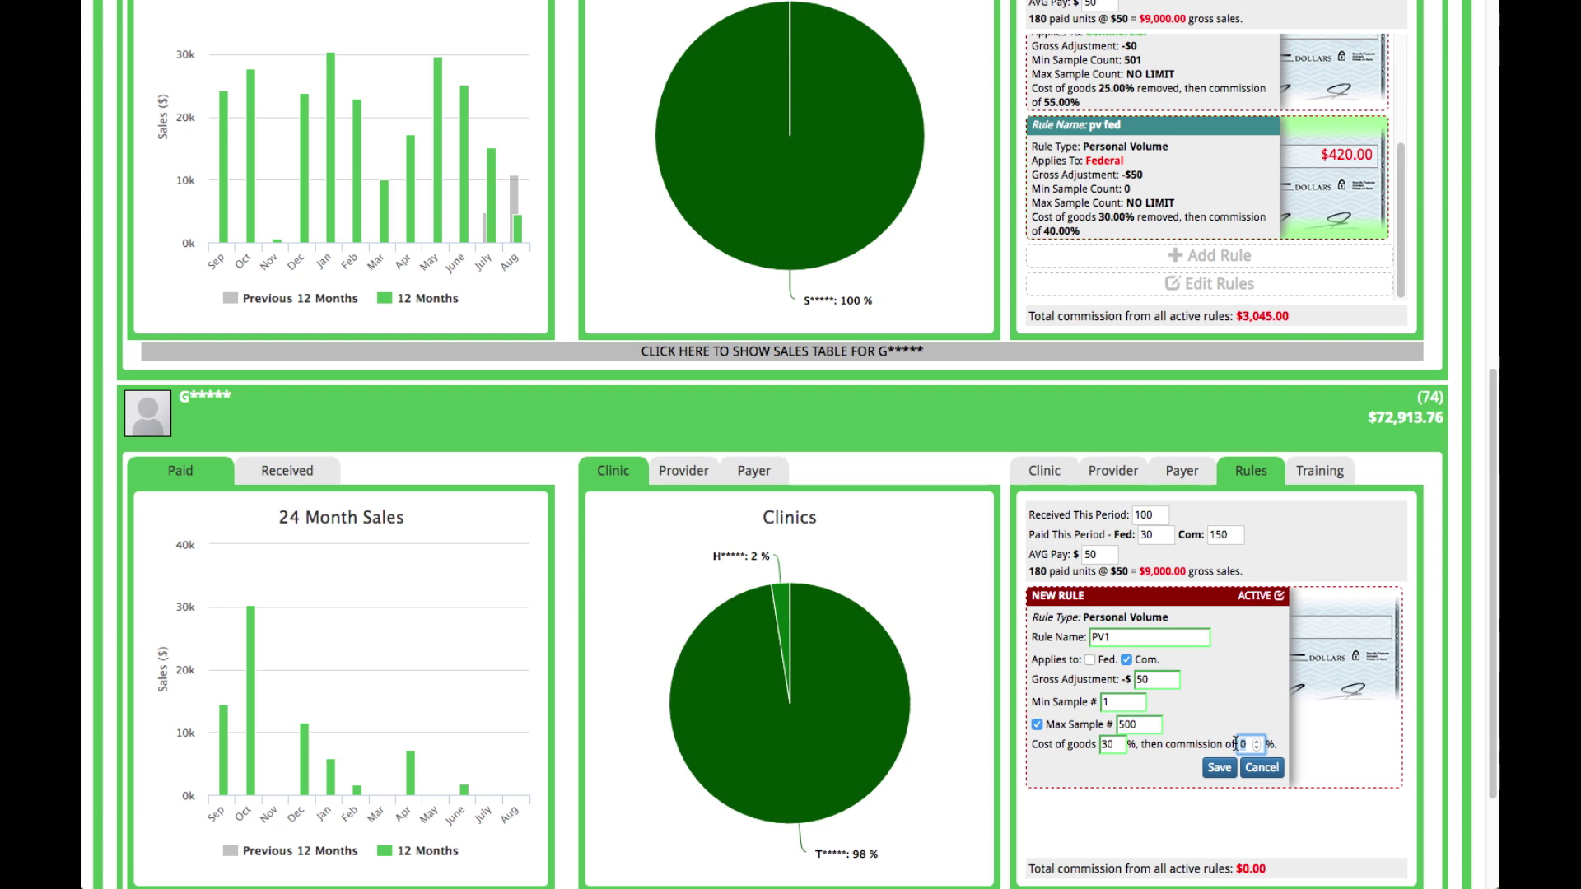
text(5)
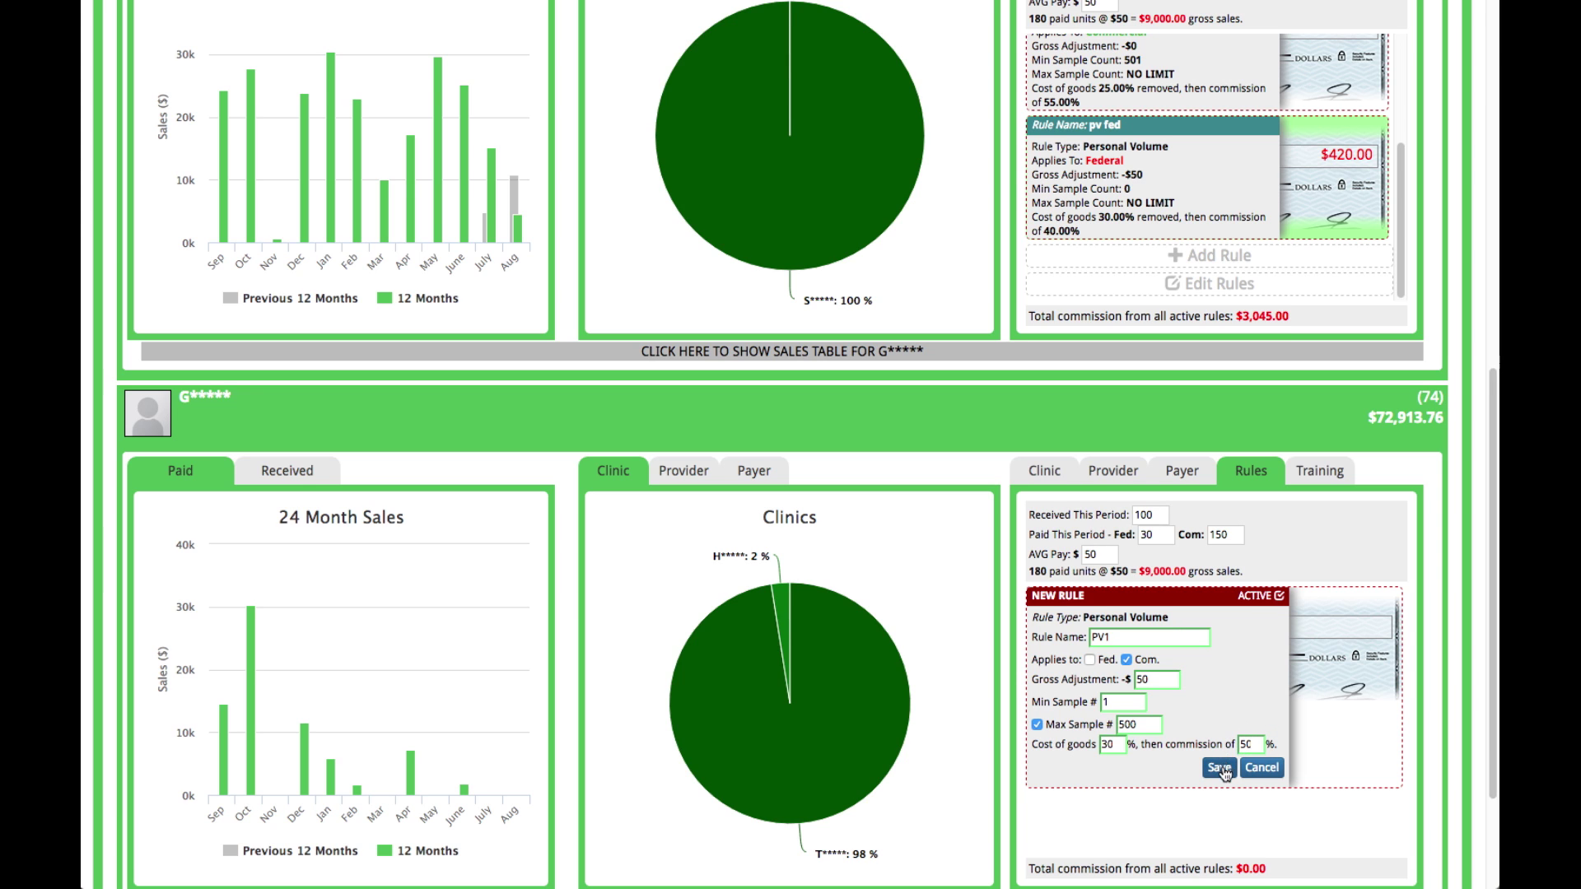
click(1219, 767)
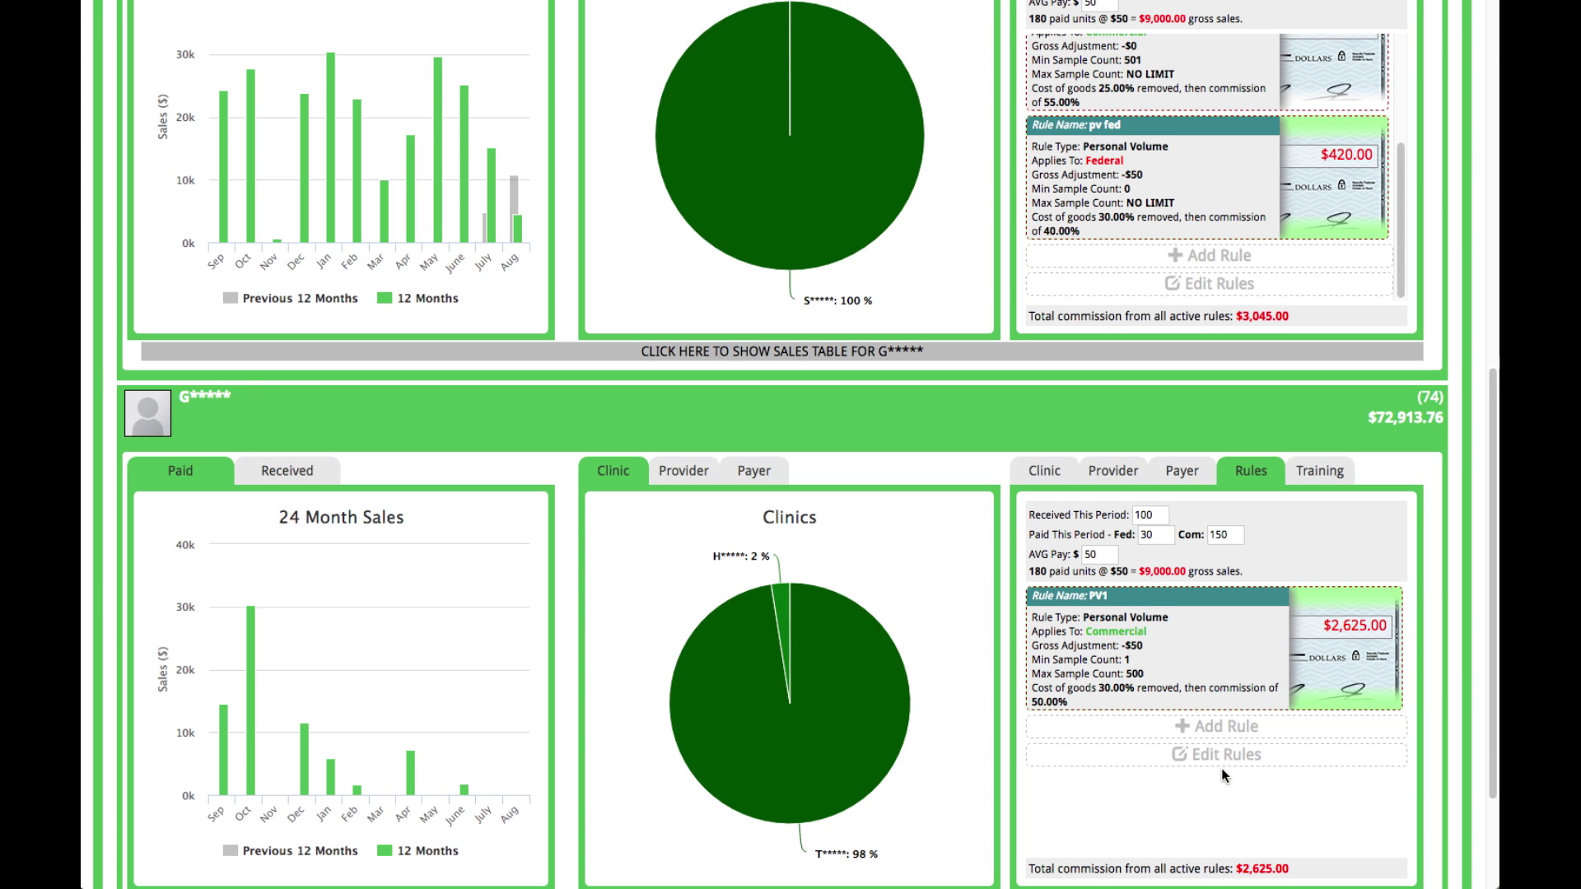
Step: Add a second rule of type Override Volume for the same rep, below the PV1 rule
scroll(1235, 803, down, 1)
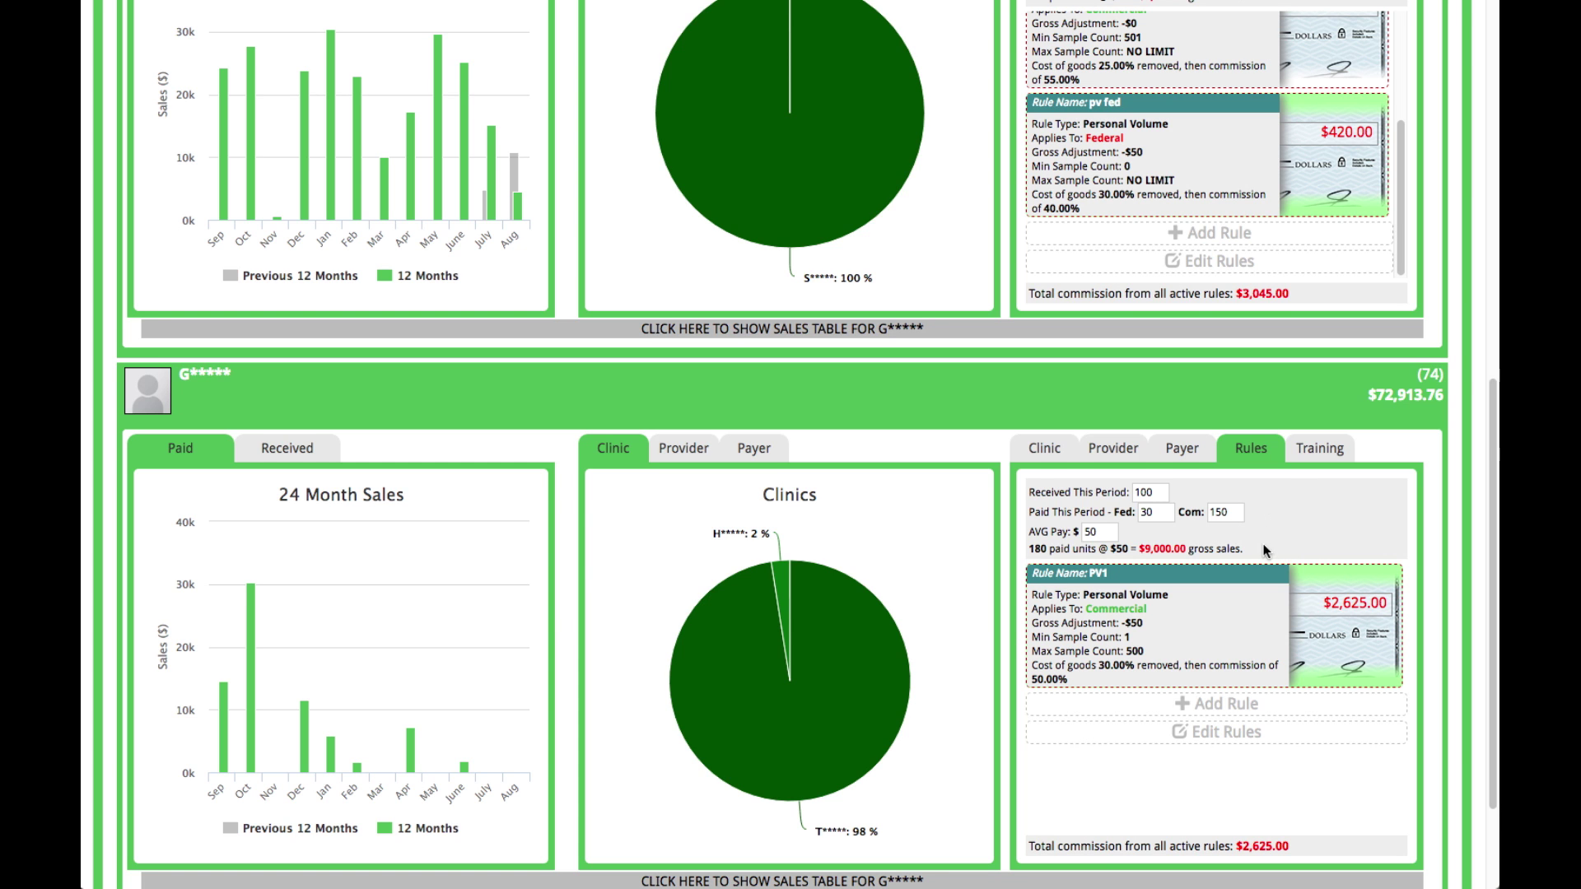
scroll(1303, 540, down, 2)
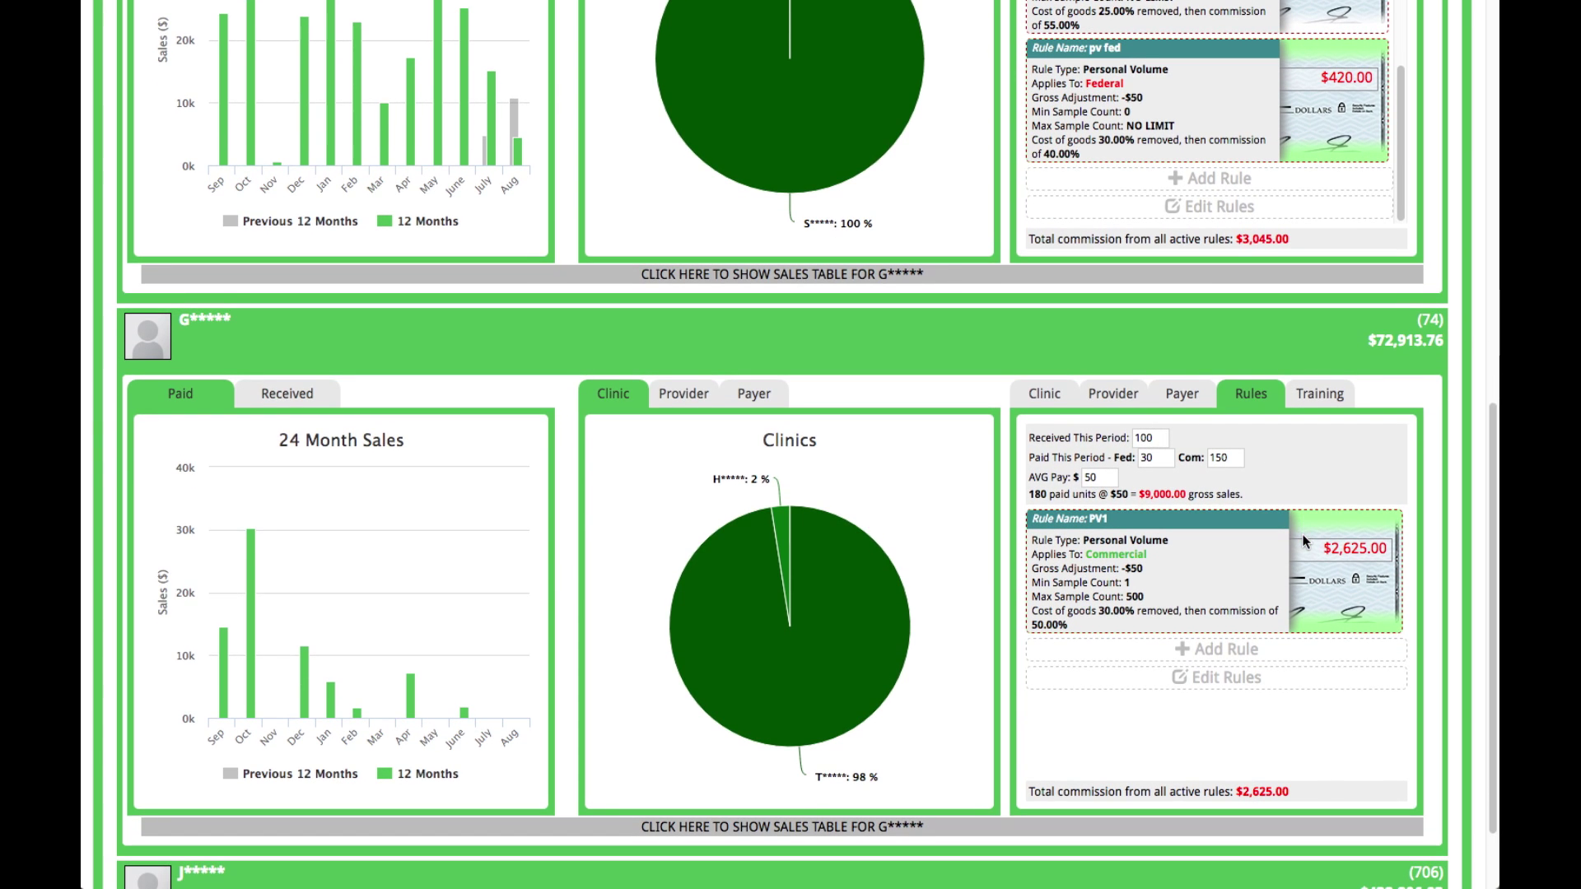
click(1208, 650)
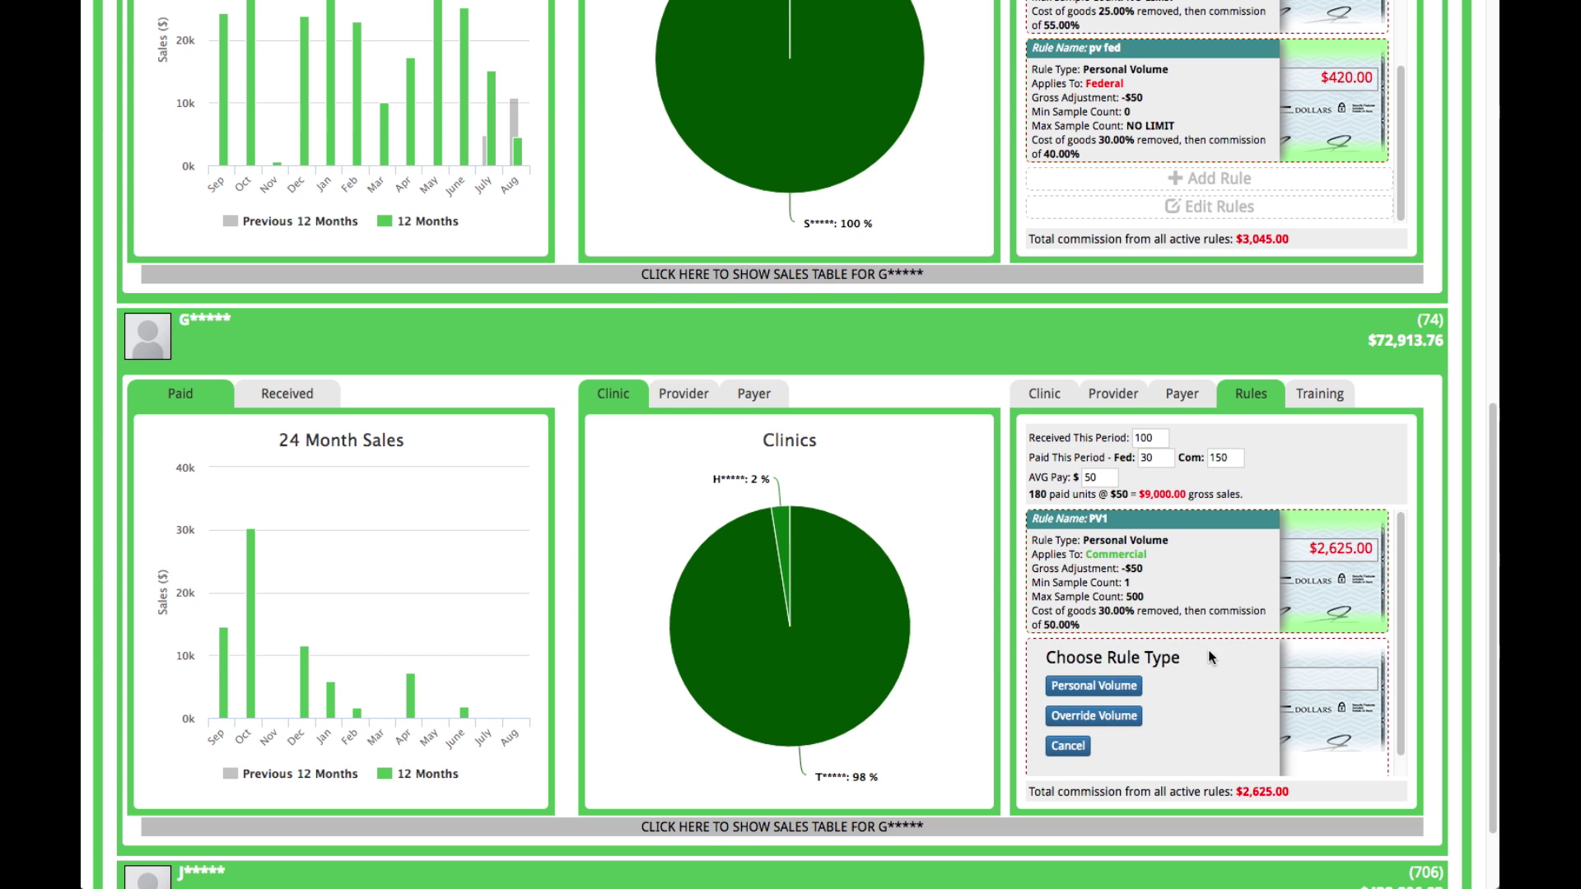
scroll(1210, 668, down, 1)
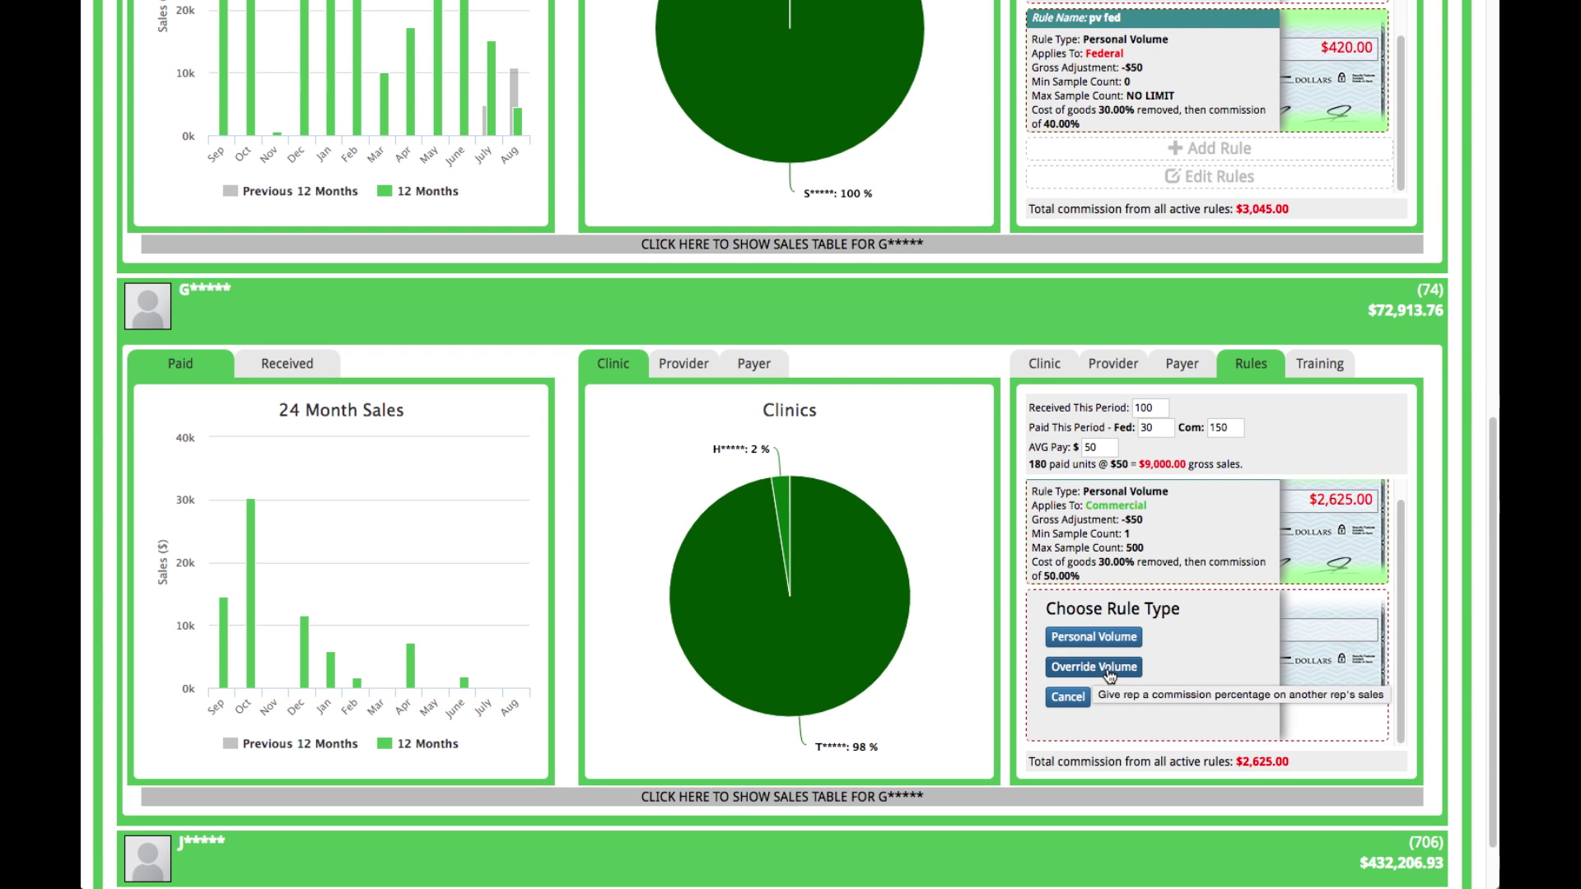
click(1109, 666)
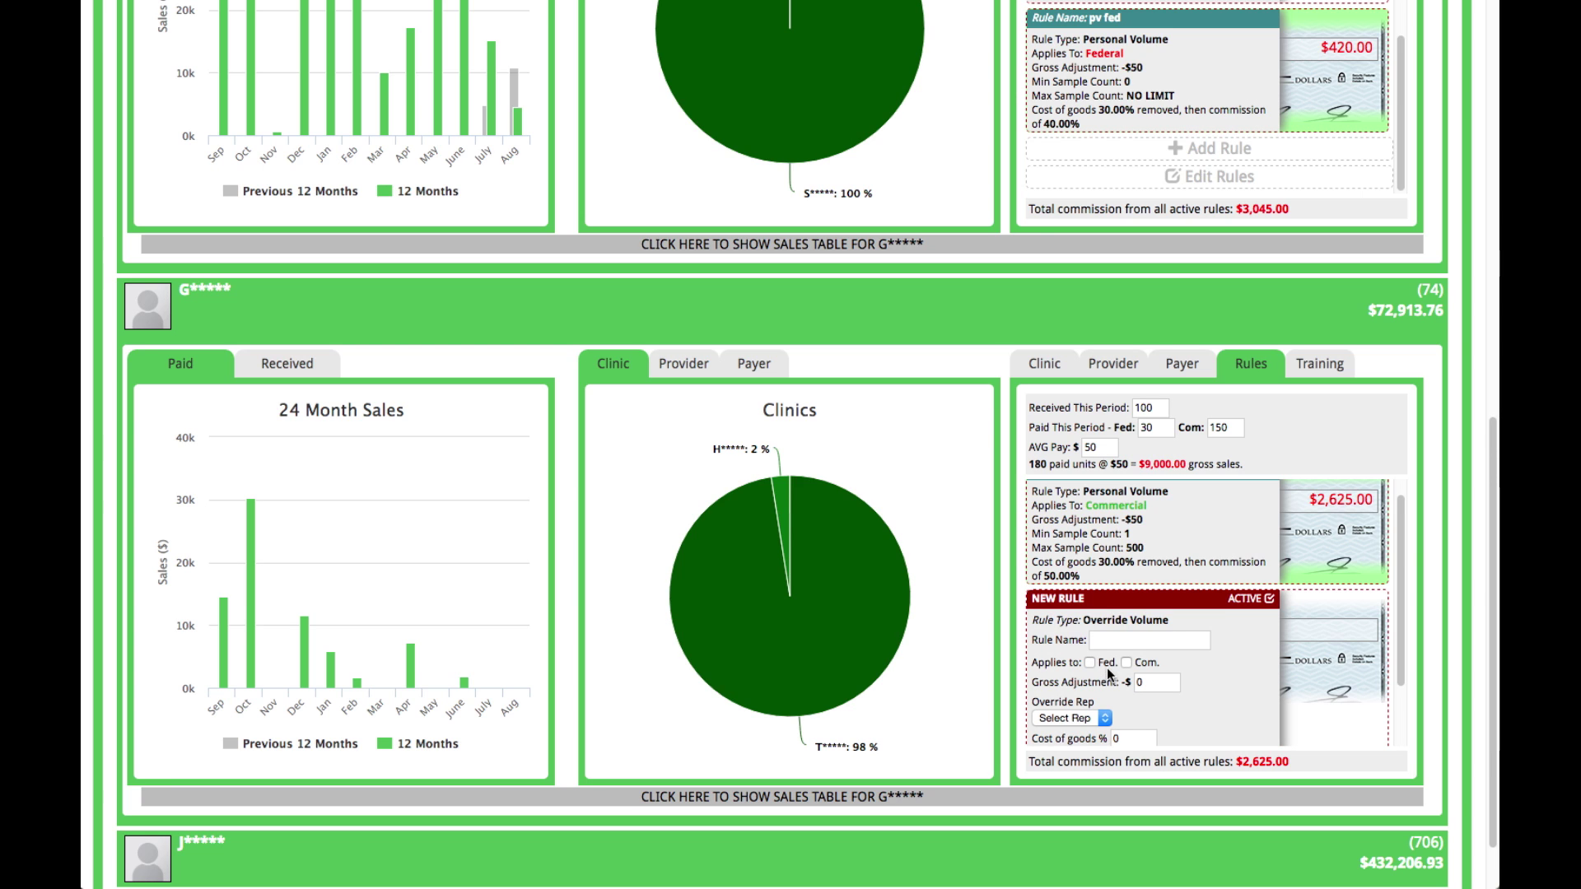
scroll(1206, 659, down, 1)
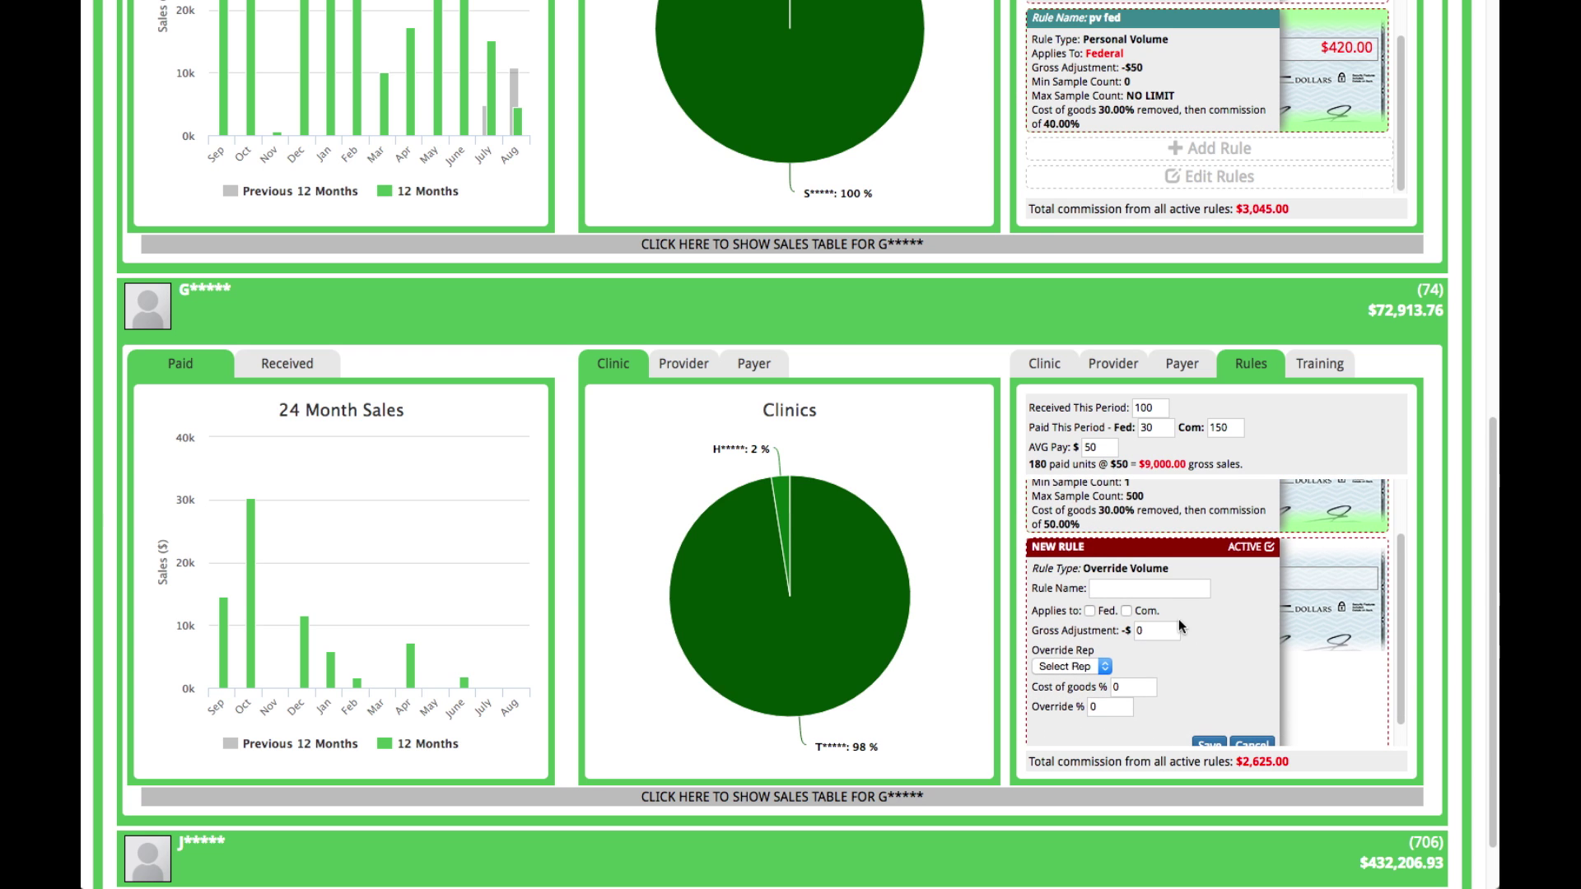
Step: Enter the person's first name as the override rule's name, apply it to commercial samples, and set the gross adjustment to $50
click(1134, 589)
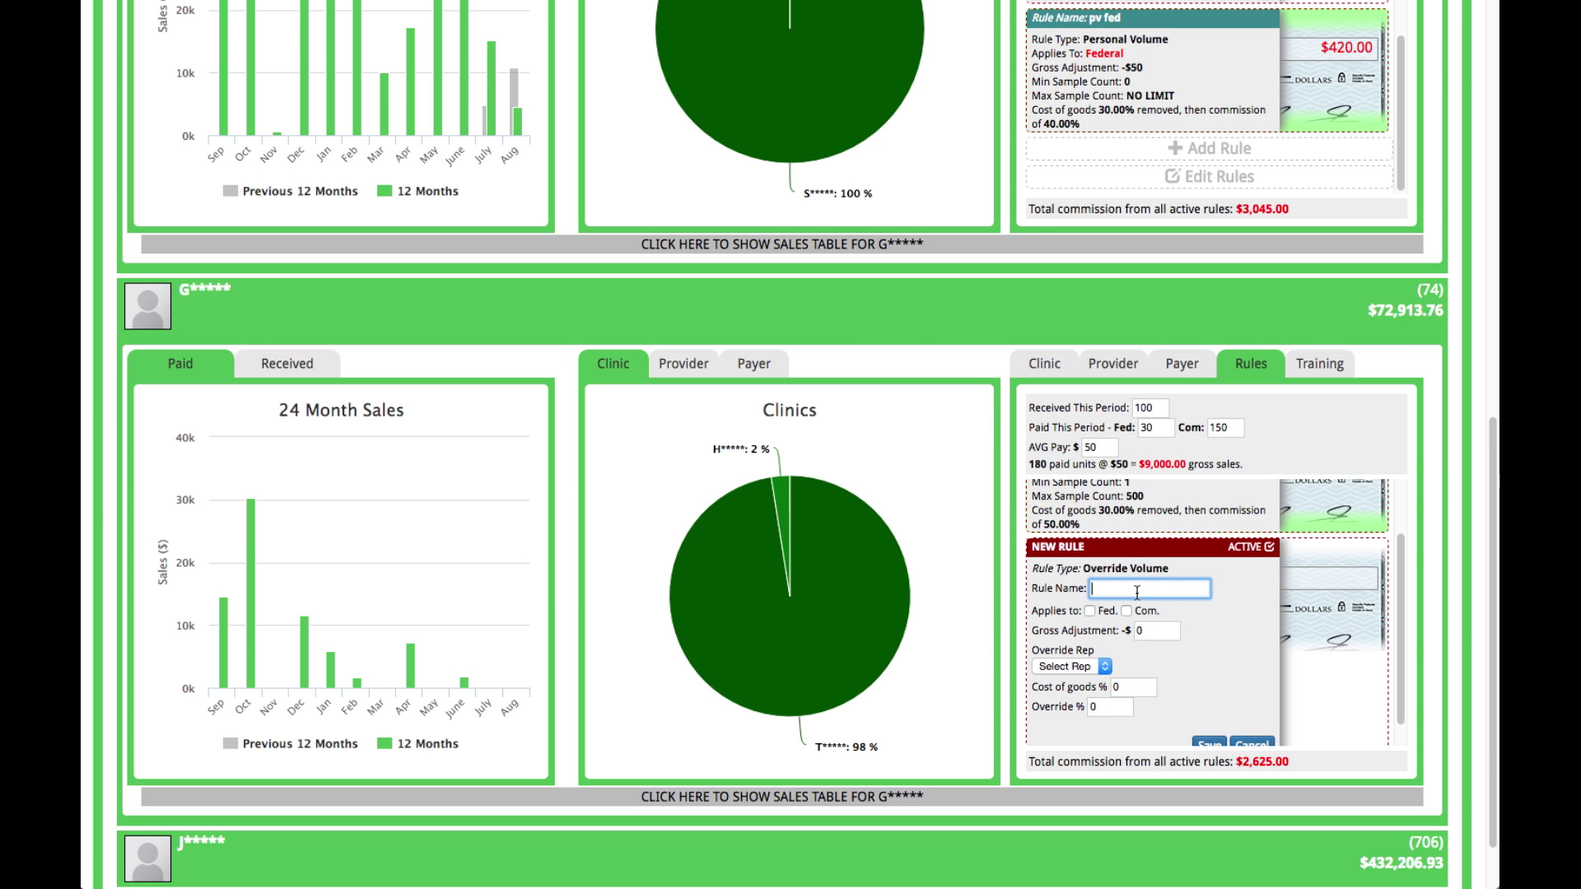
text(Tammy)
click(1127, 611)
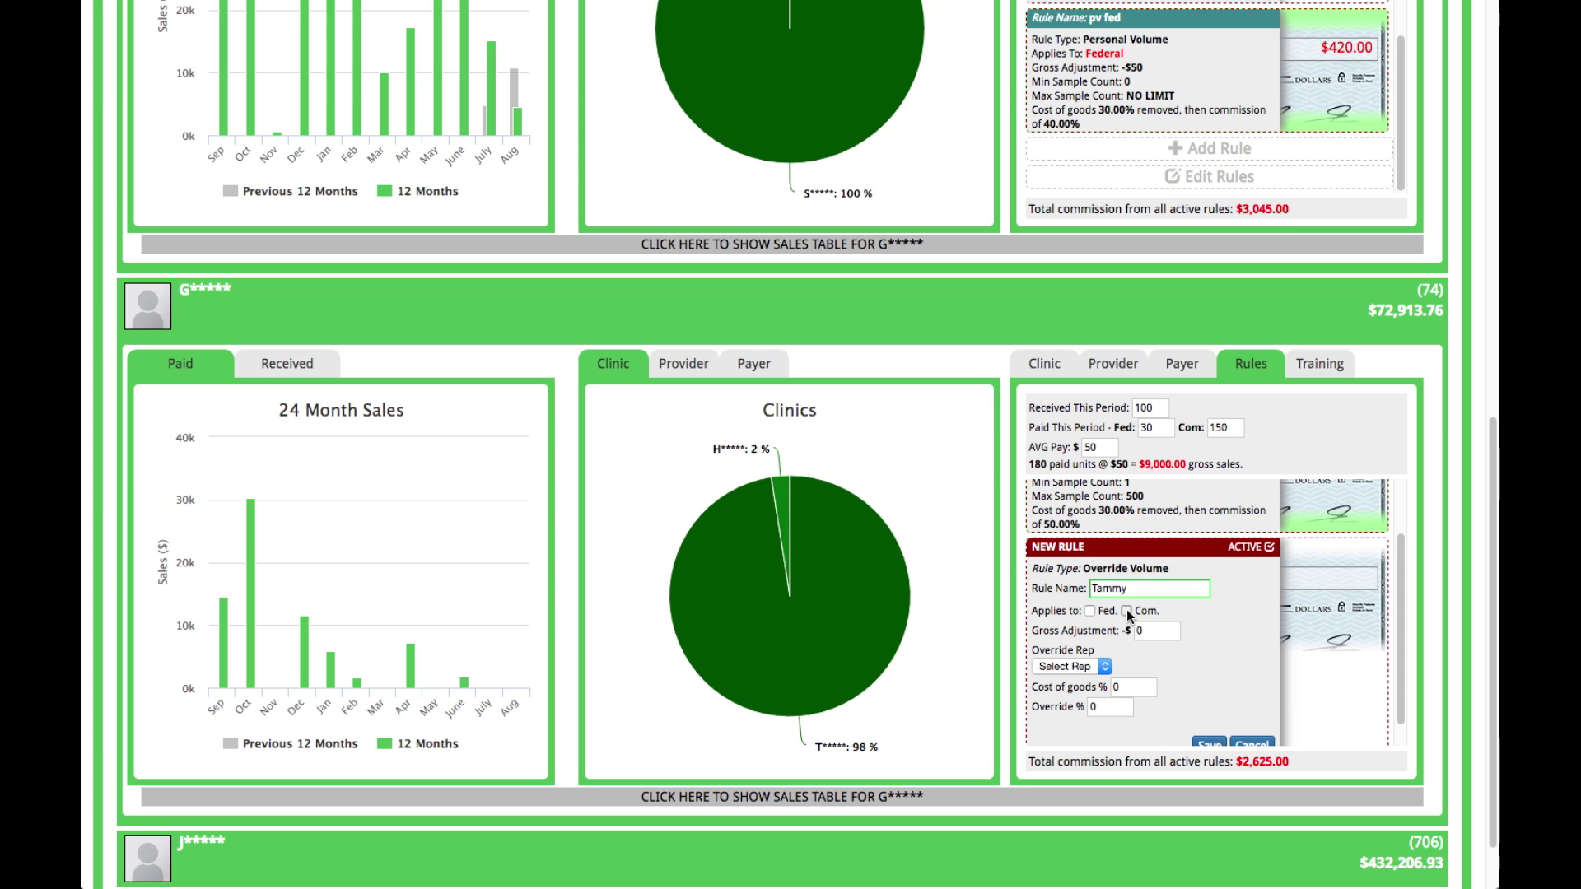
click(1136, 630)
key(BackSpace)
text(5)
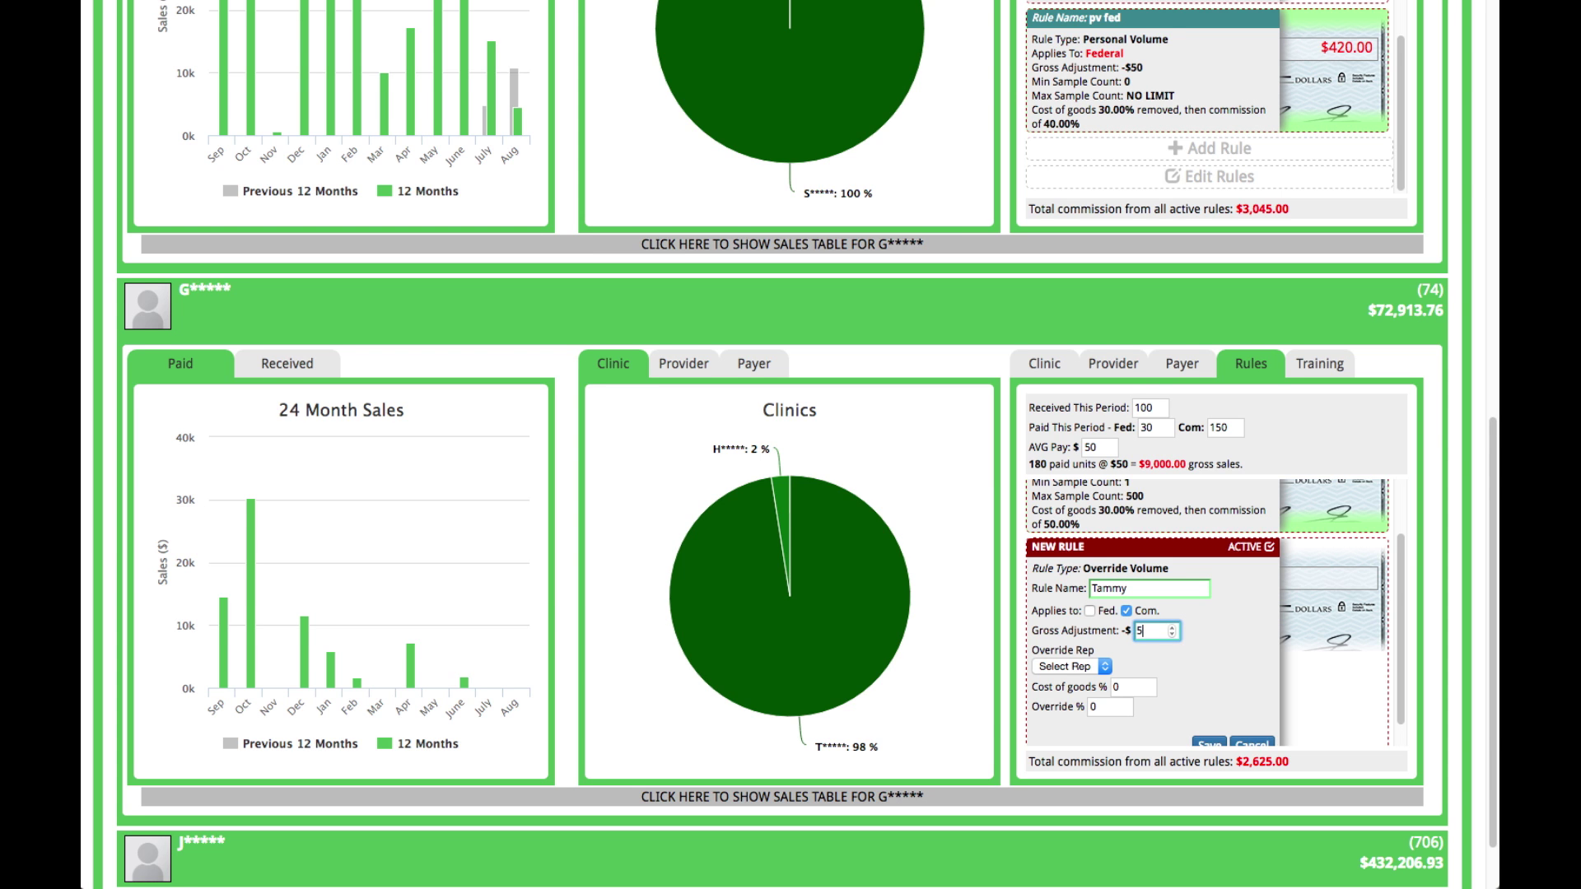
Step: Choose a rep starting with J as the override rep, set cost of goods and override to 10% each, and save the rule
click(1097, 667)
scroll(1098, 669, down, 1)
key(Tab)
text(10)
key(Tab)
text(10)
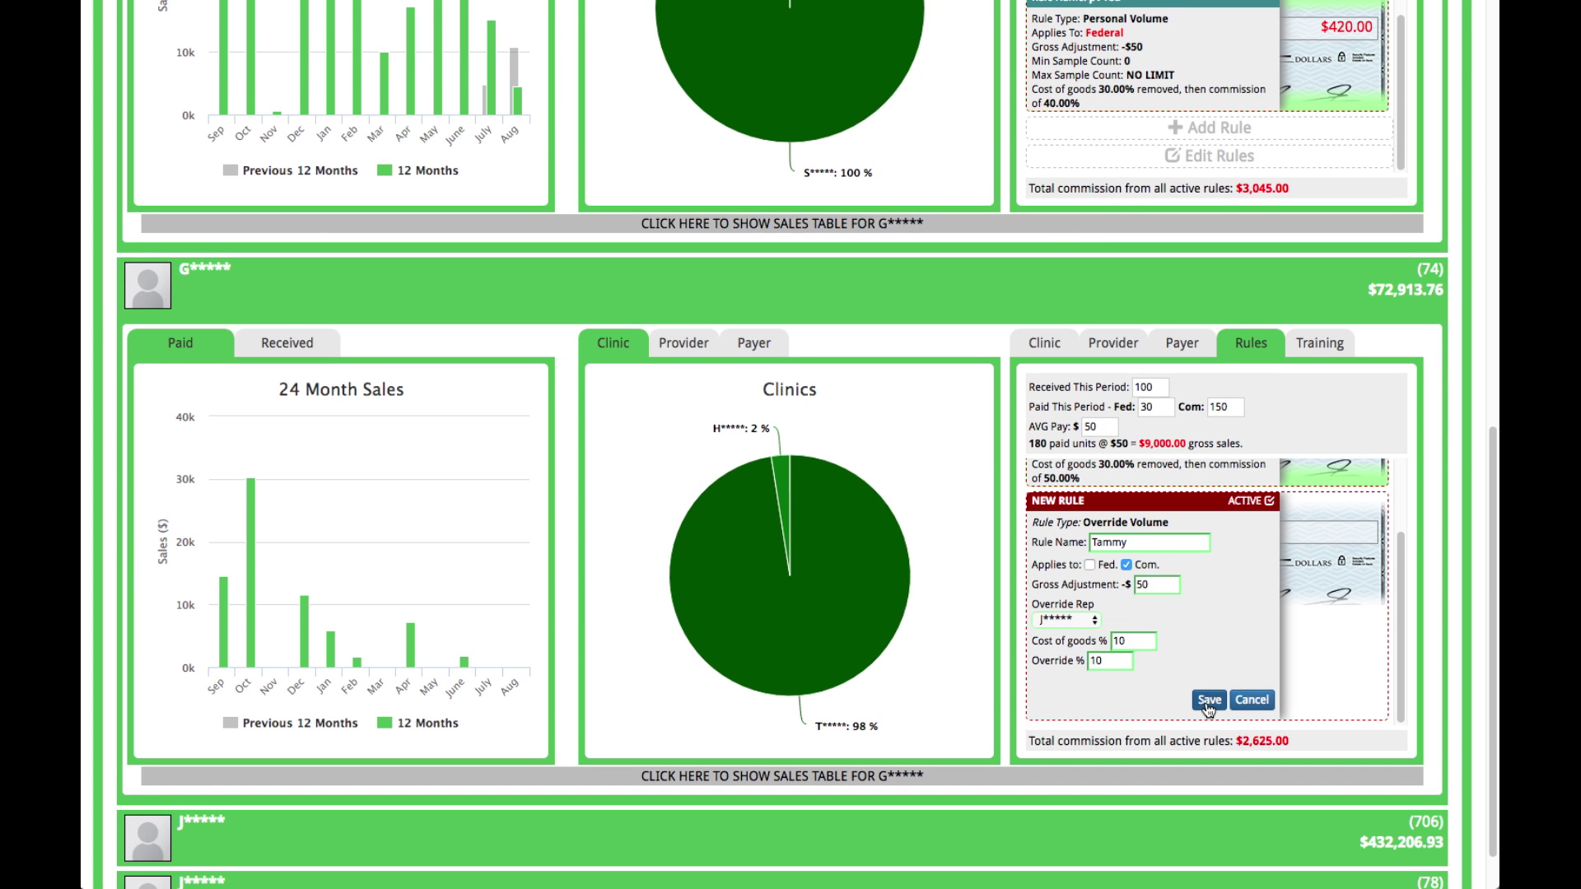
click(1207, 700)
Step: Open Commission Payout Details from the Rep Manager page and examine the commission for the current pay period
scroll(548, 739, up, 5)
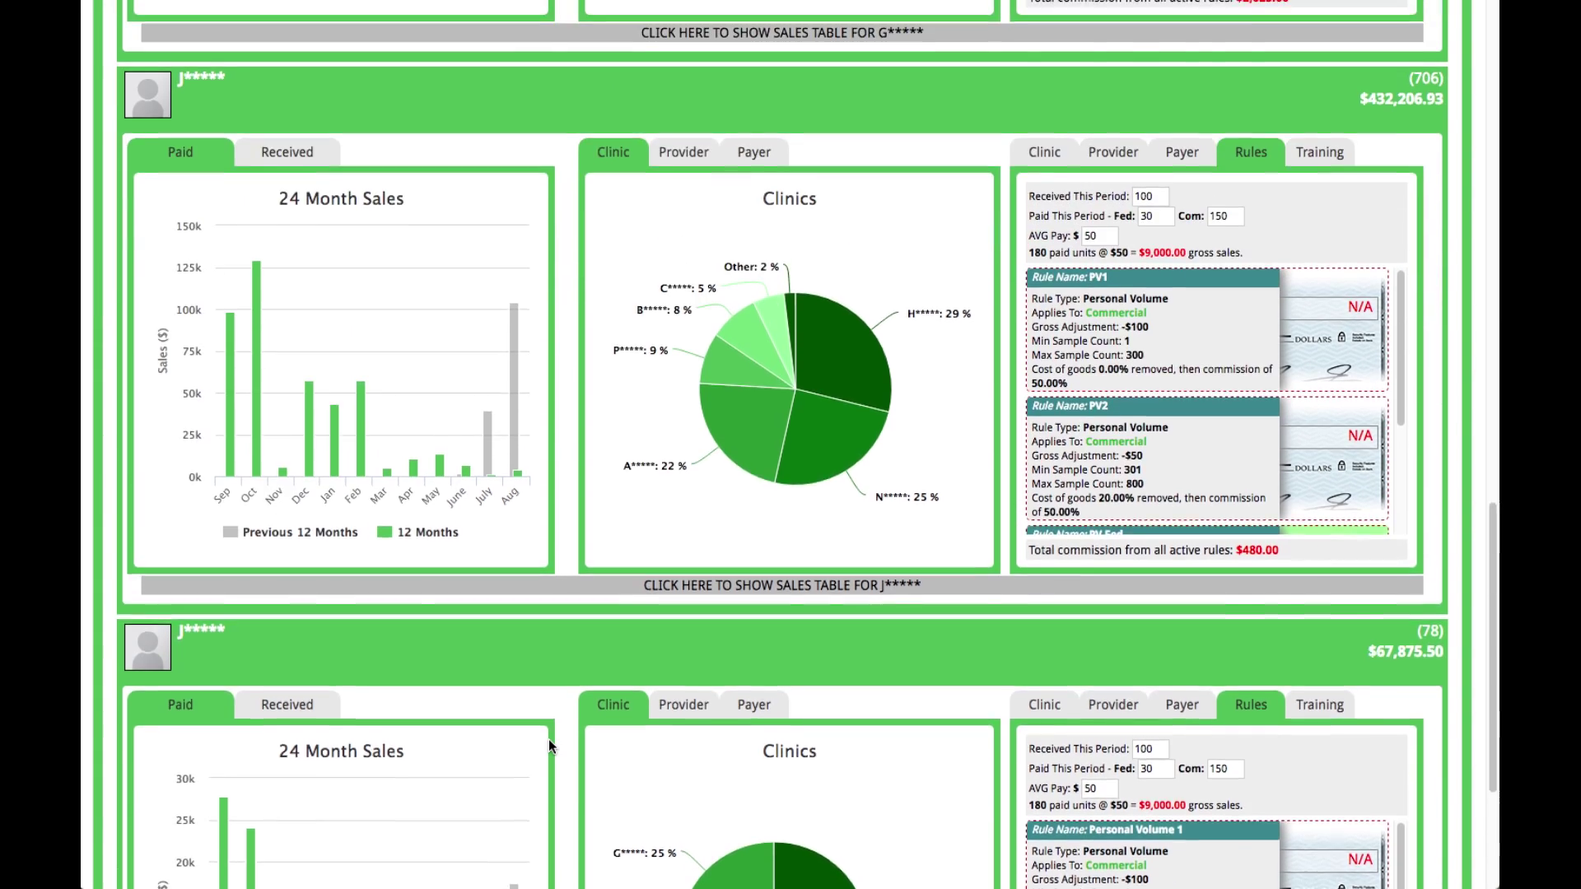
scroll(548, 738, up, 10)
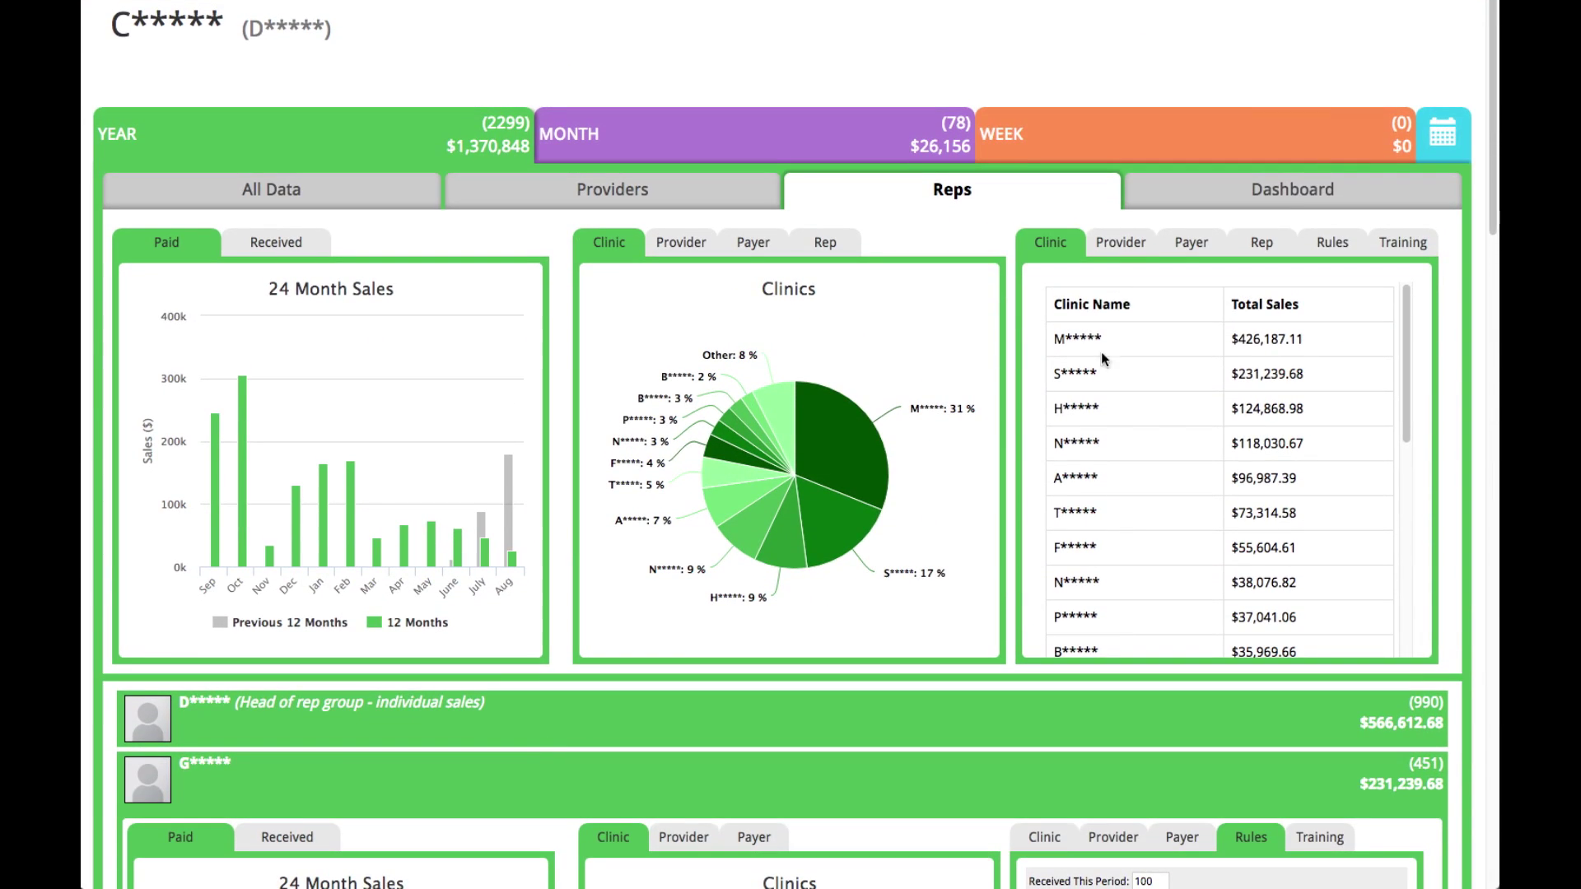
mouse_move(1318, 22)
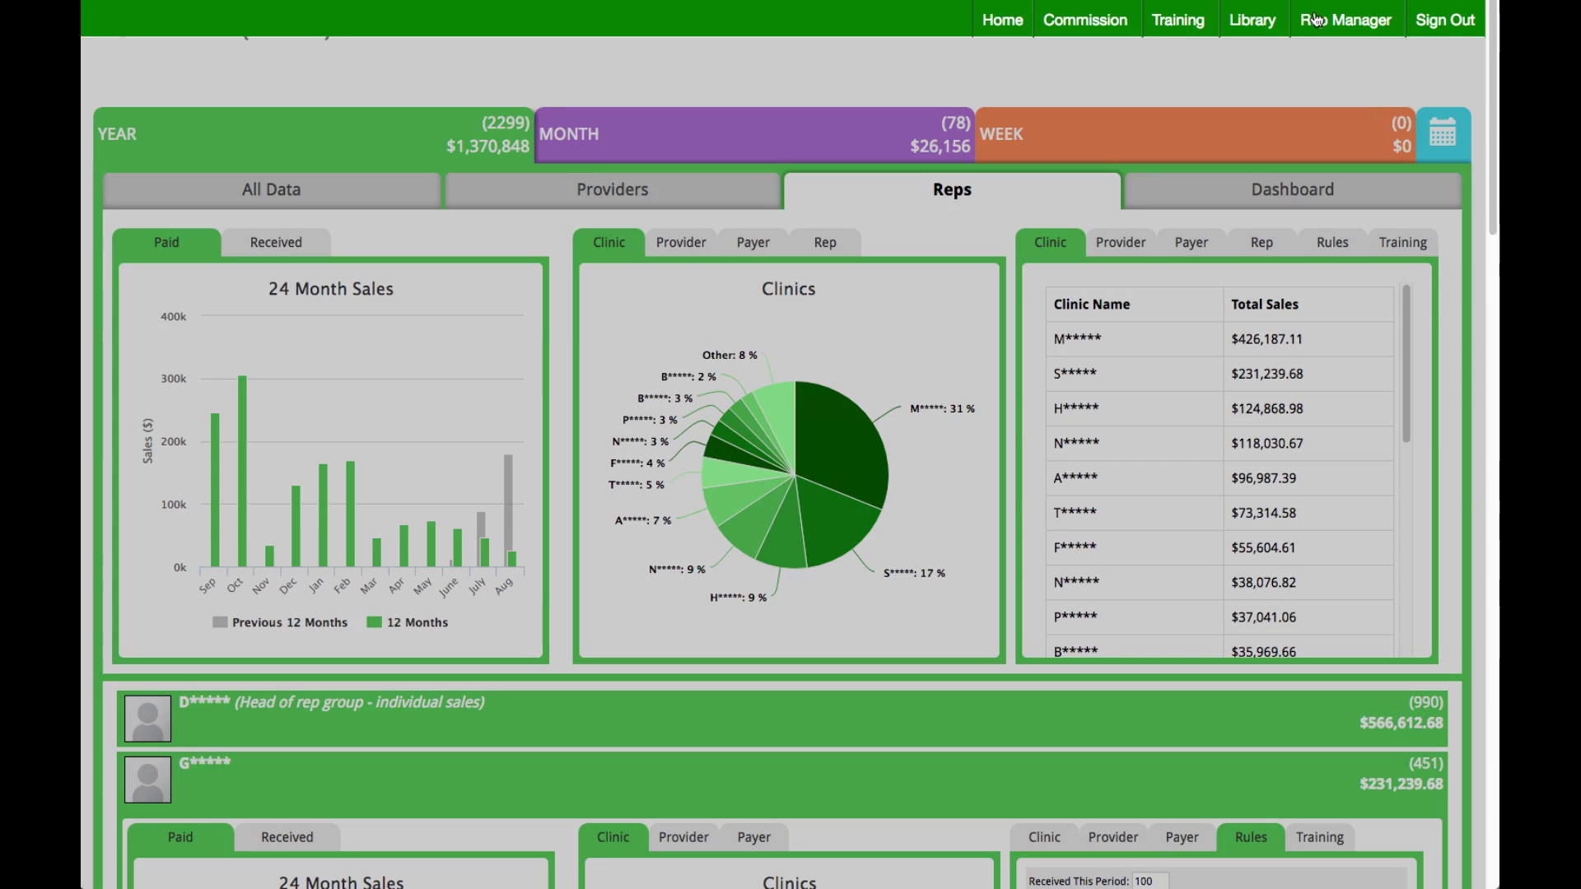
click(1325, 24)
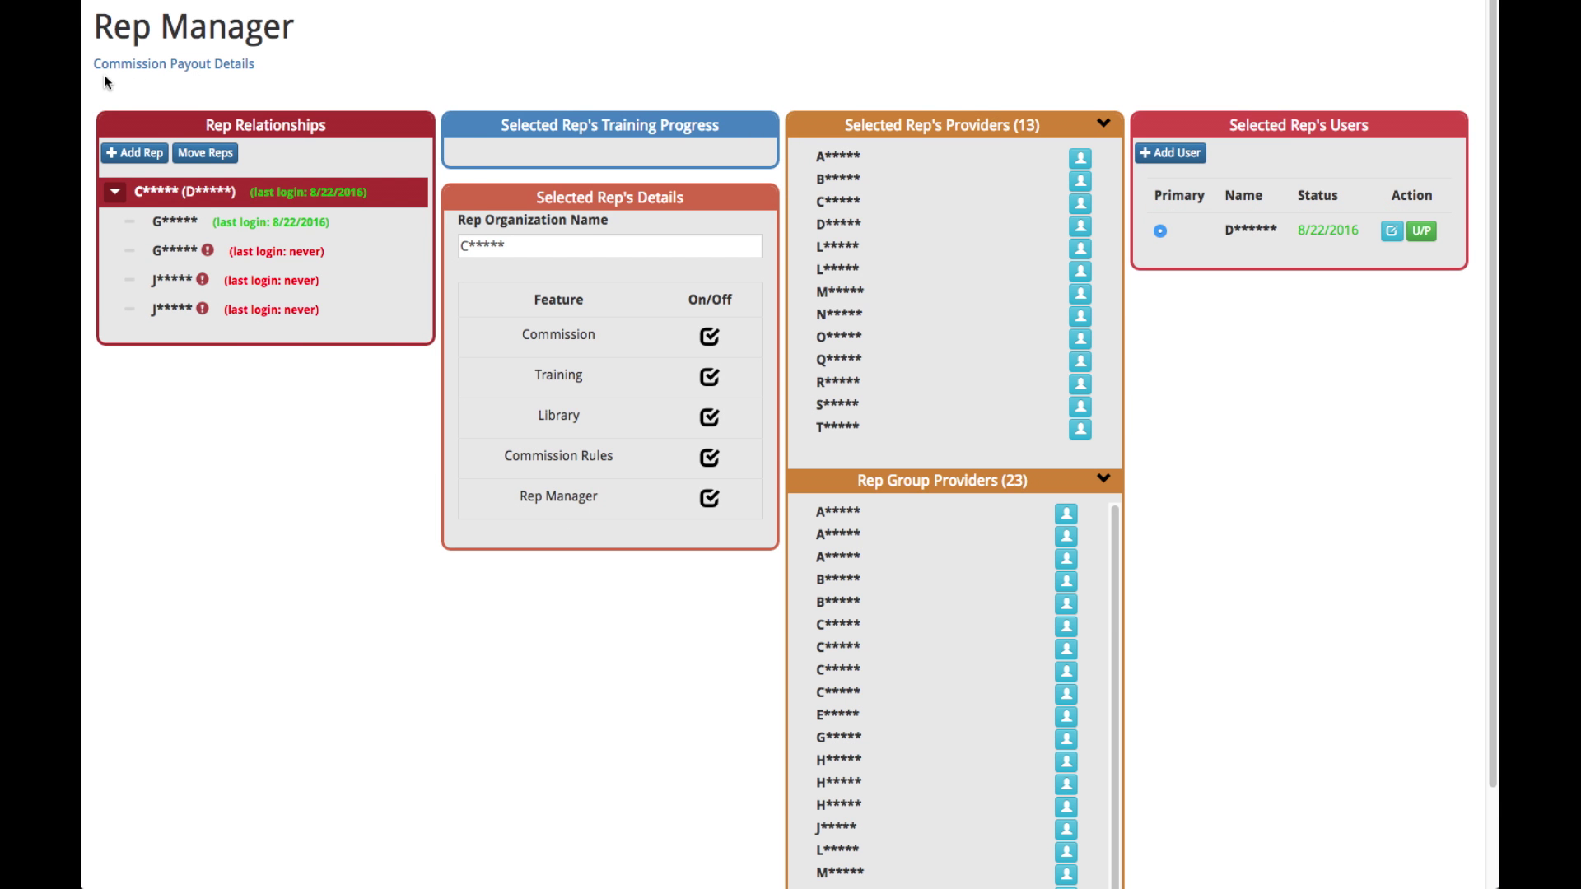
click(146, 64)
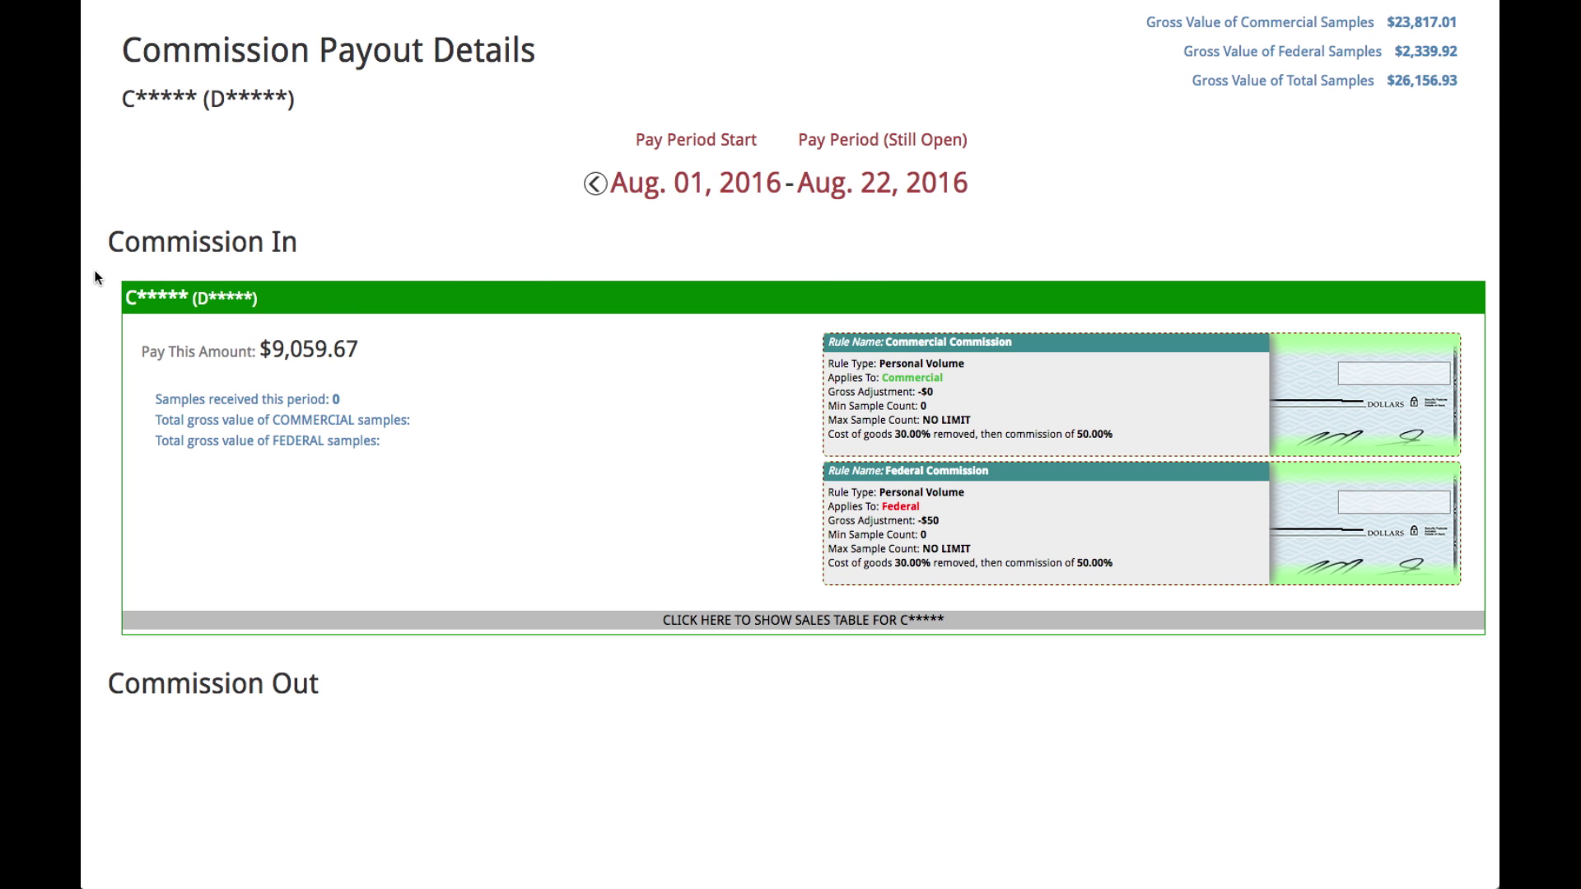
scroll(95, 286, down, 1)
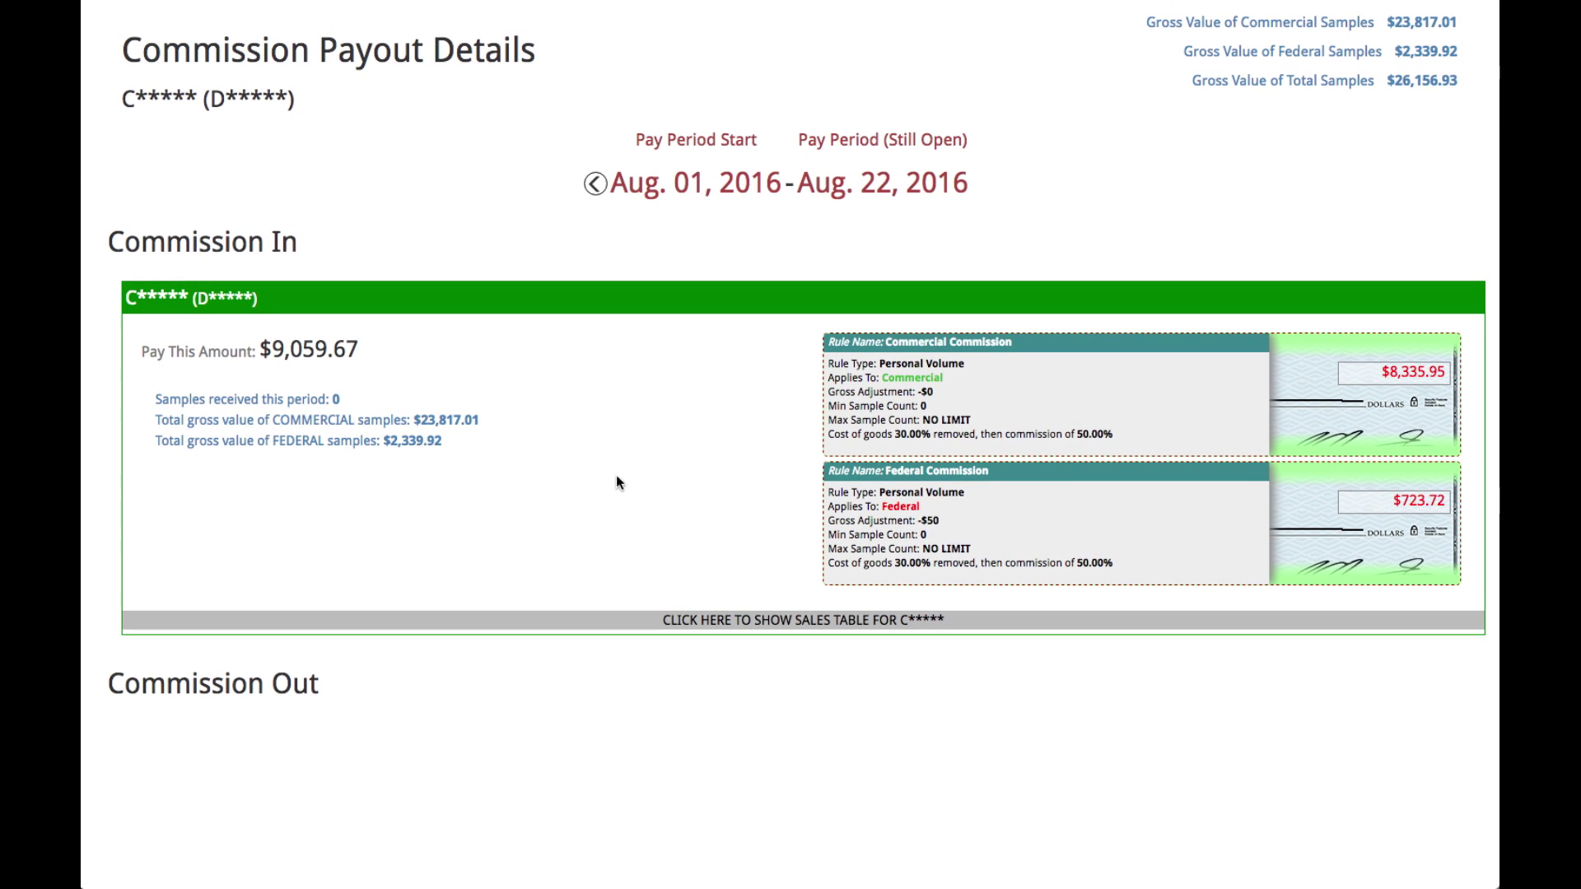
Step: Return to Rep Manager and turn on I Pay This Rep for each of the four reps under the parent organization
key(super+bracketleft)
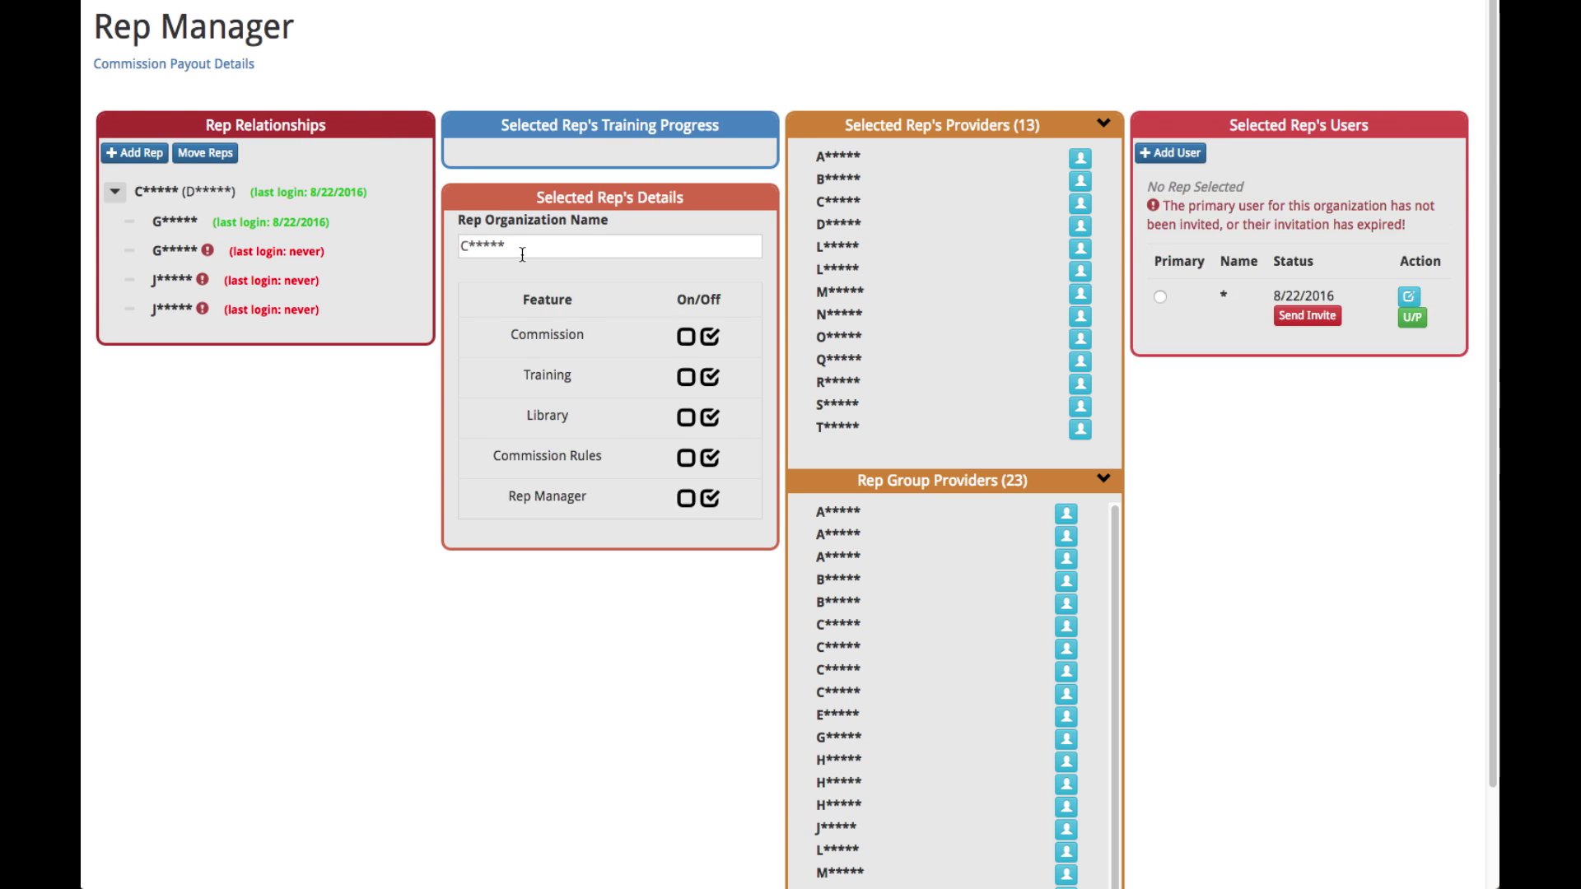
click(265, 225)
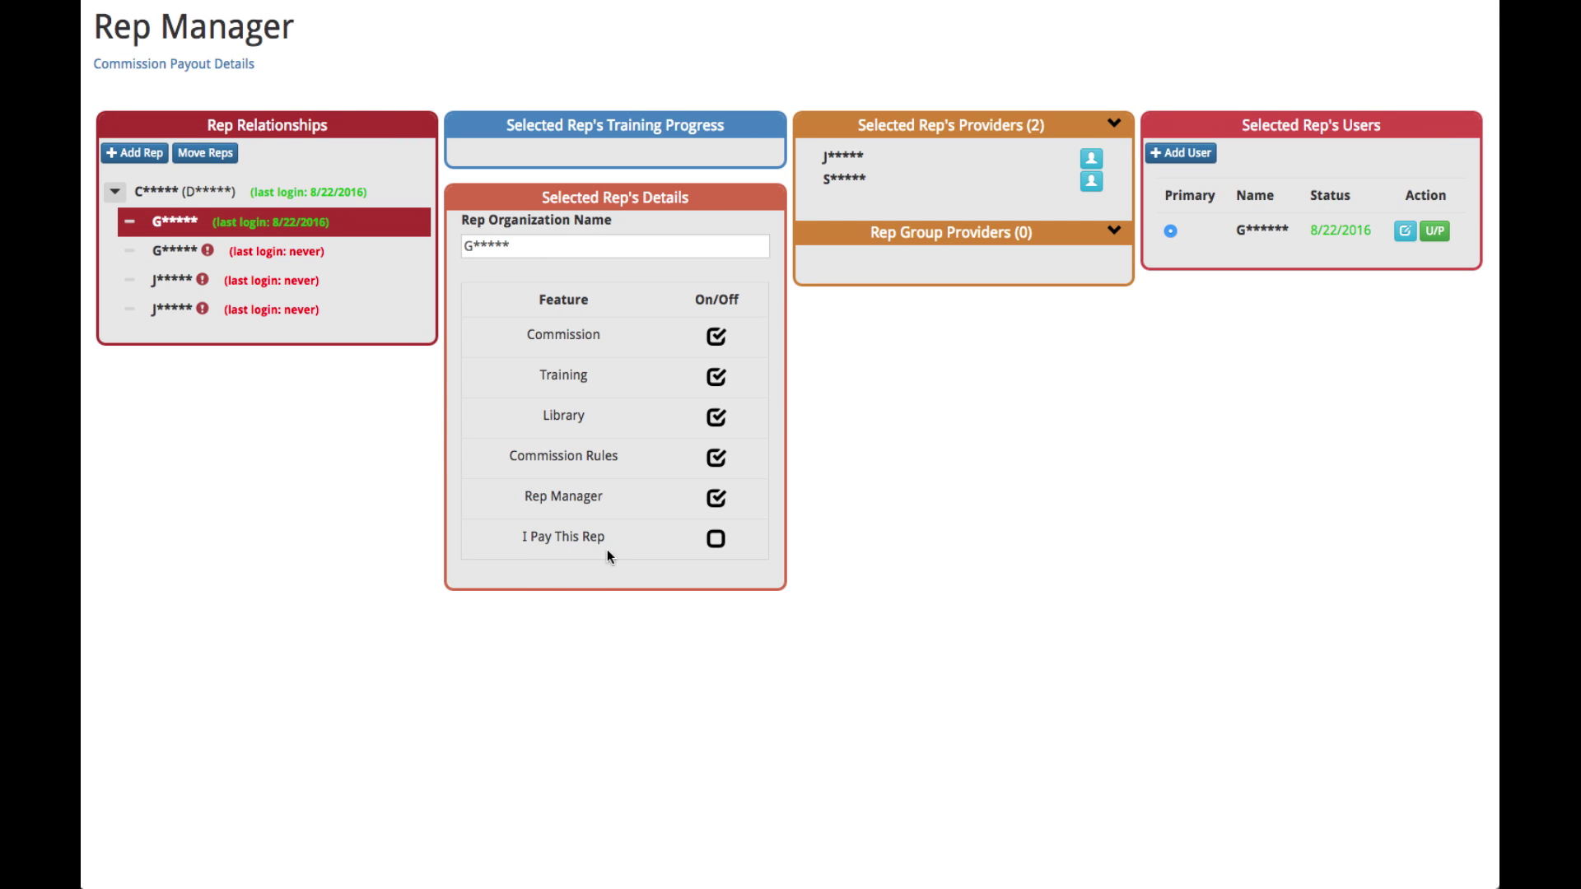
click(715, 558)
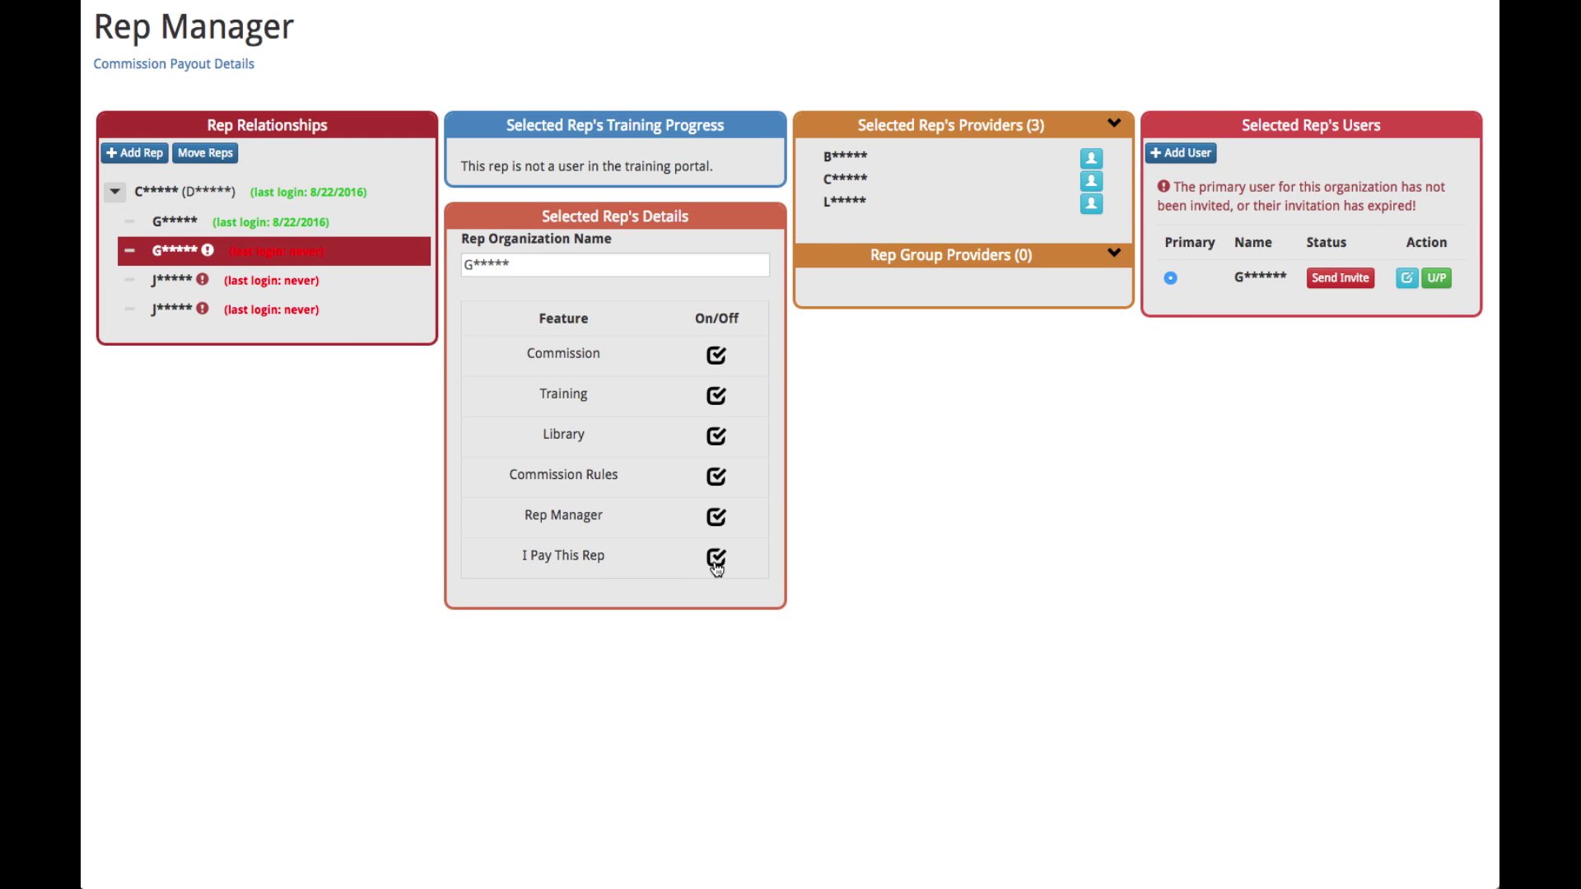
click(237, 280)
click(313, 312)
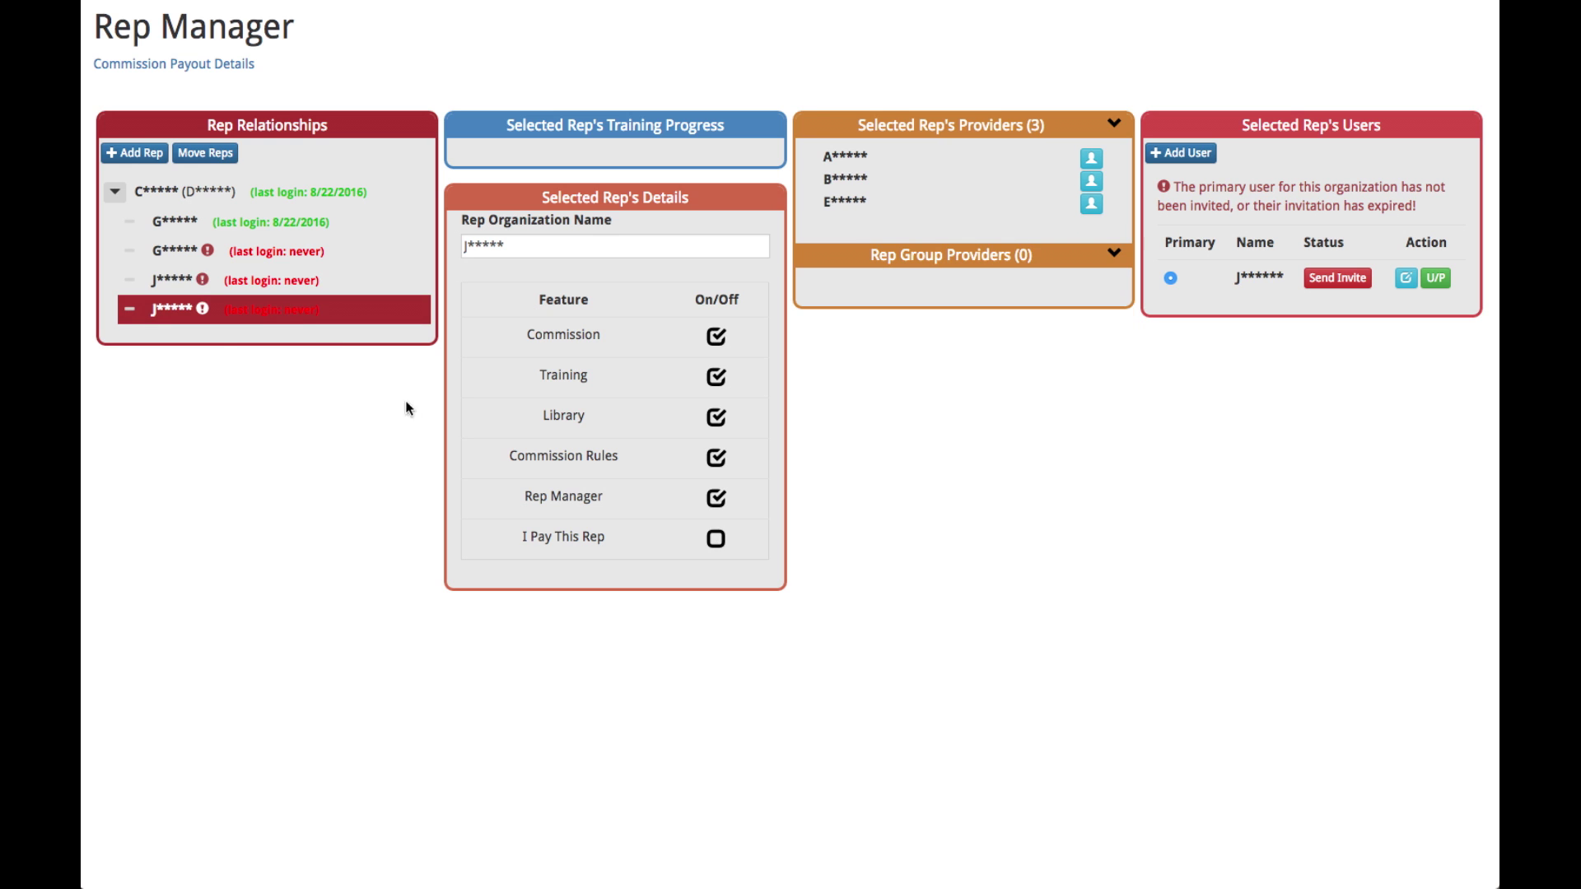
click(718, 542)
Step: Open Commission Payout Details and compare the Commission In amounts with the Commission Out entries of the paid reps
click(126, 68)
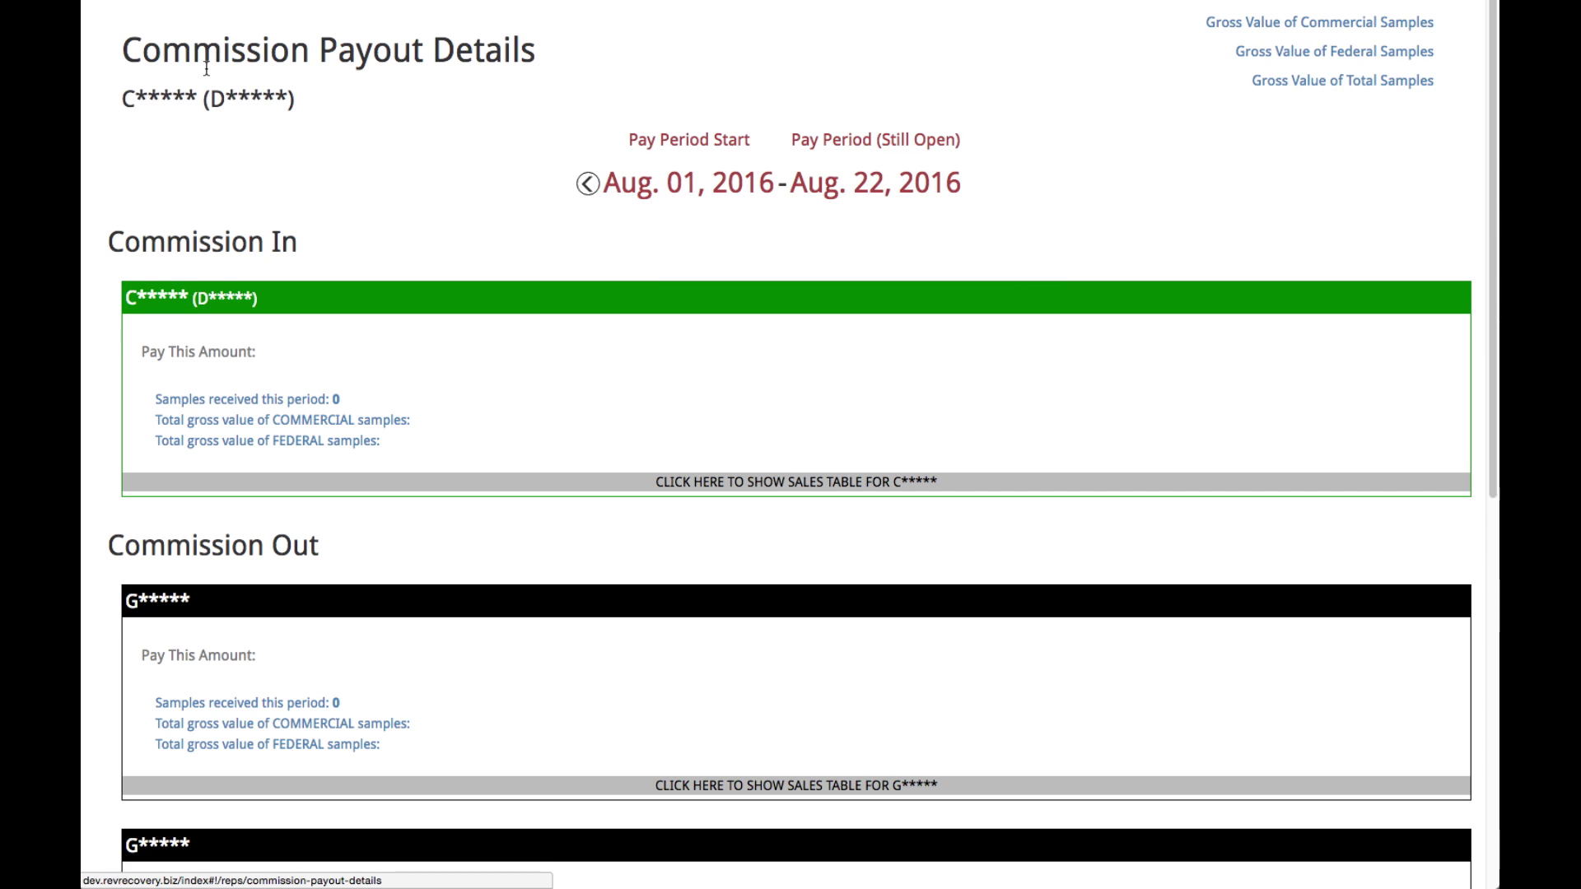
scroll(102, 194, down, 5)
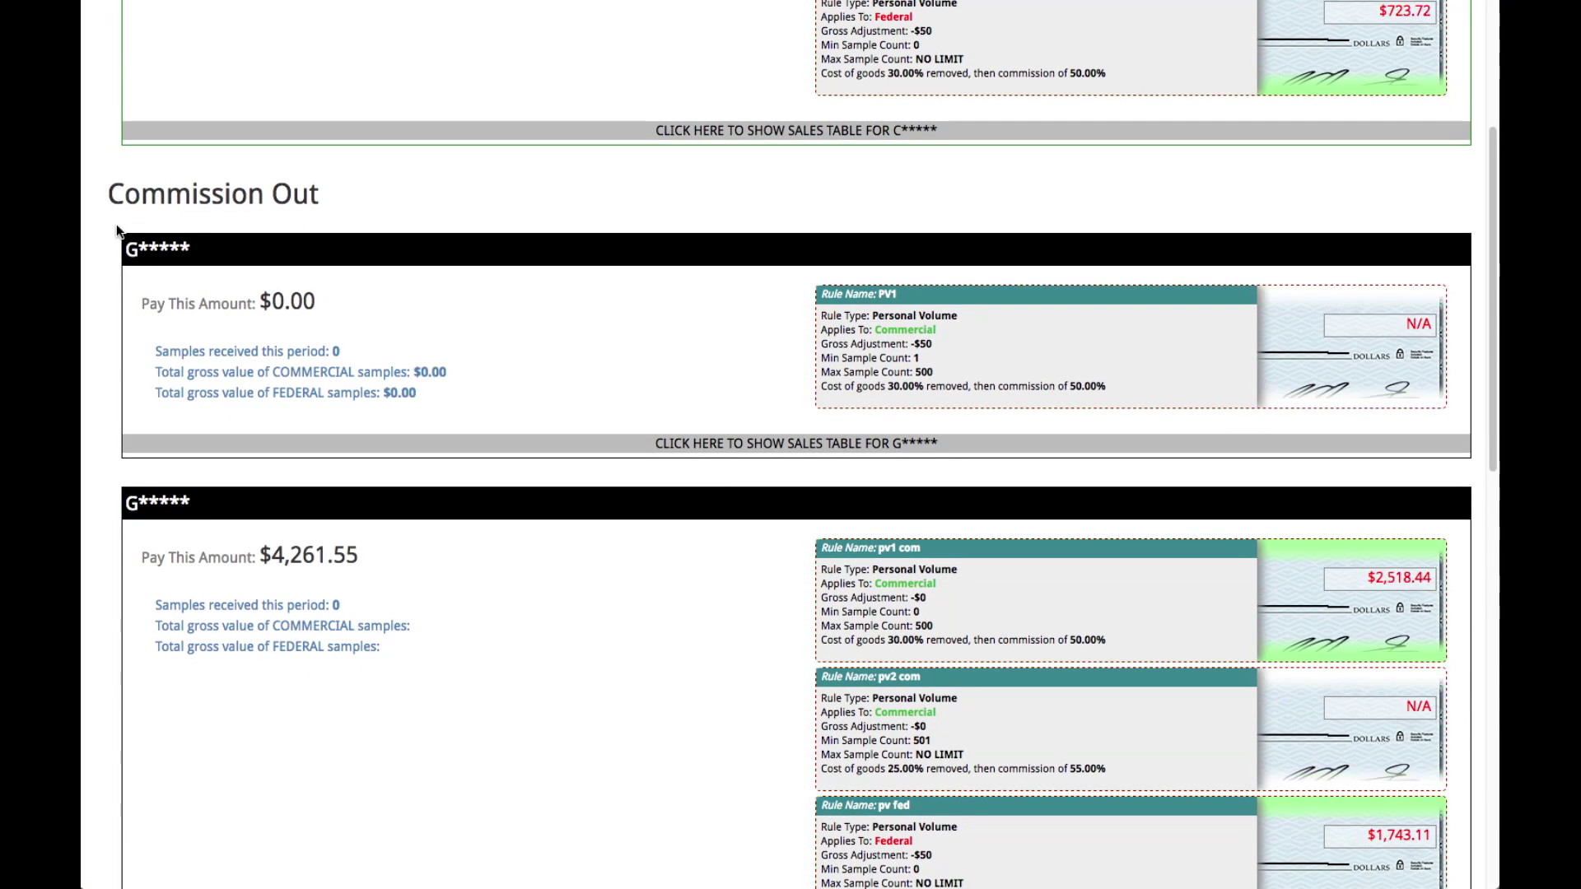
scroll(116, 220, down, 2)
scroll(116, 223, up, 7)
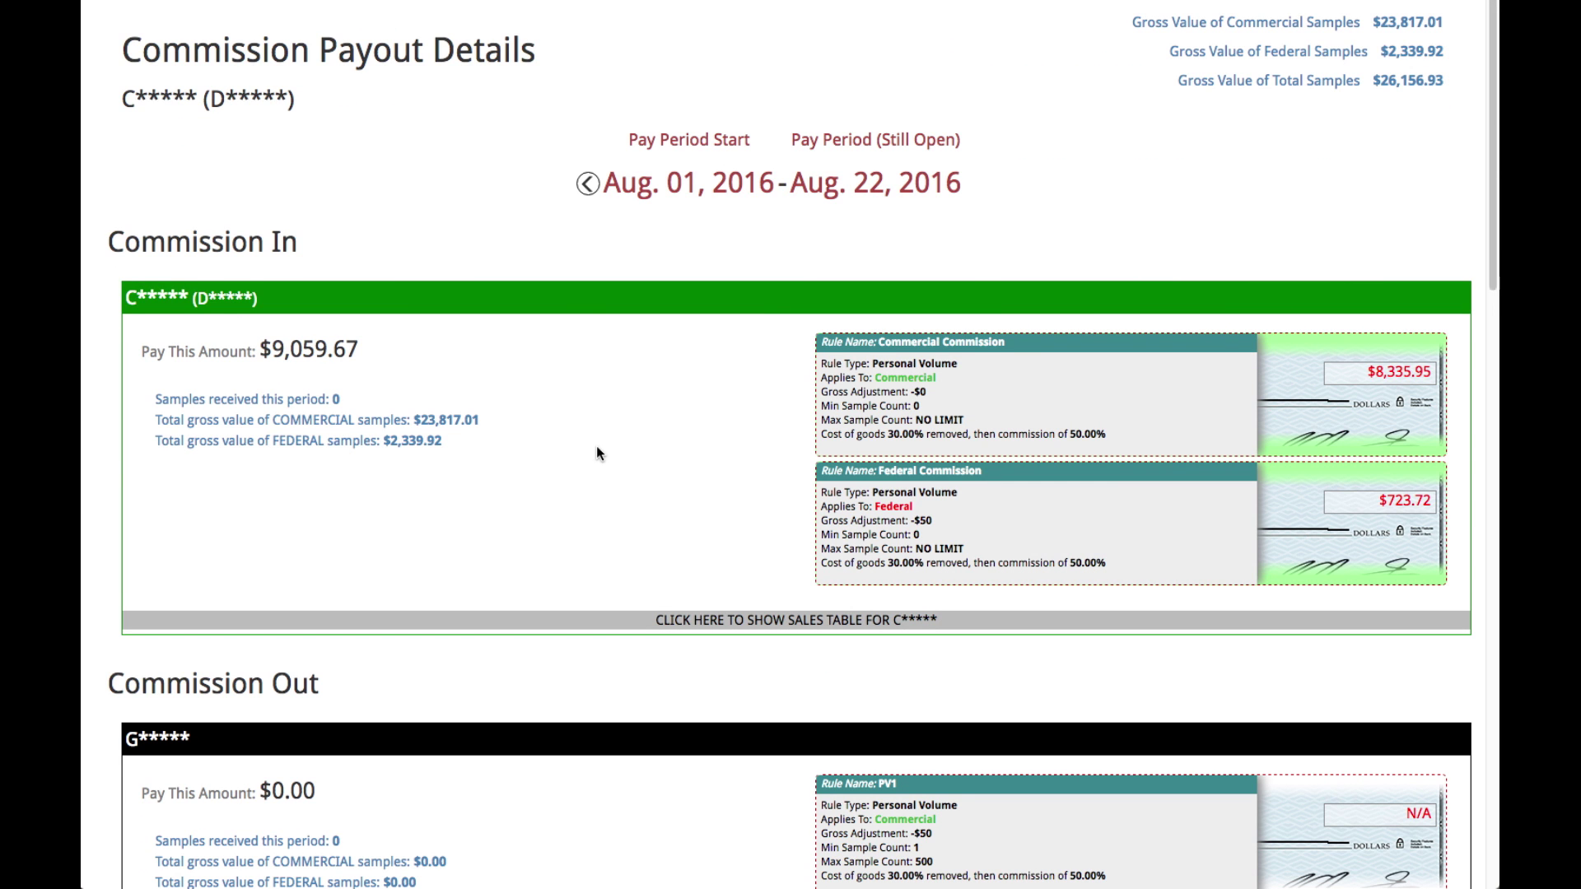
scroll(596, 449, down, 5)
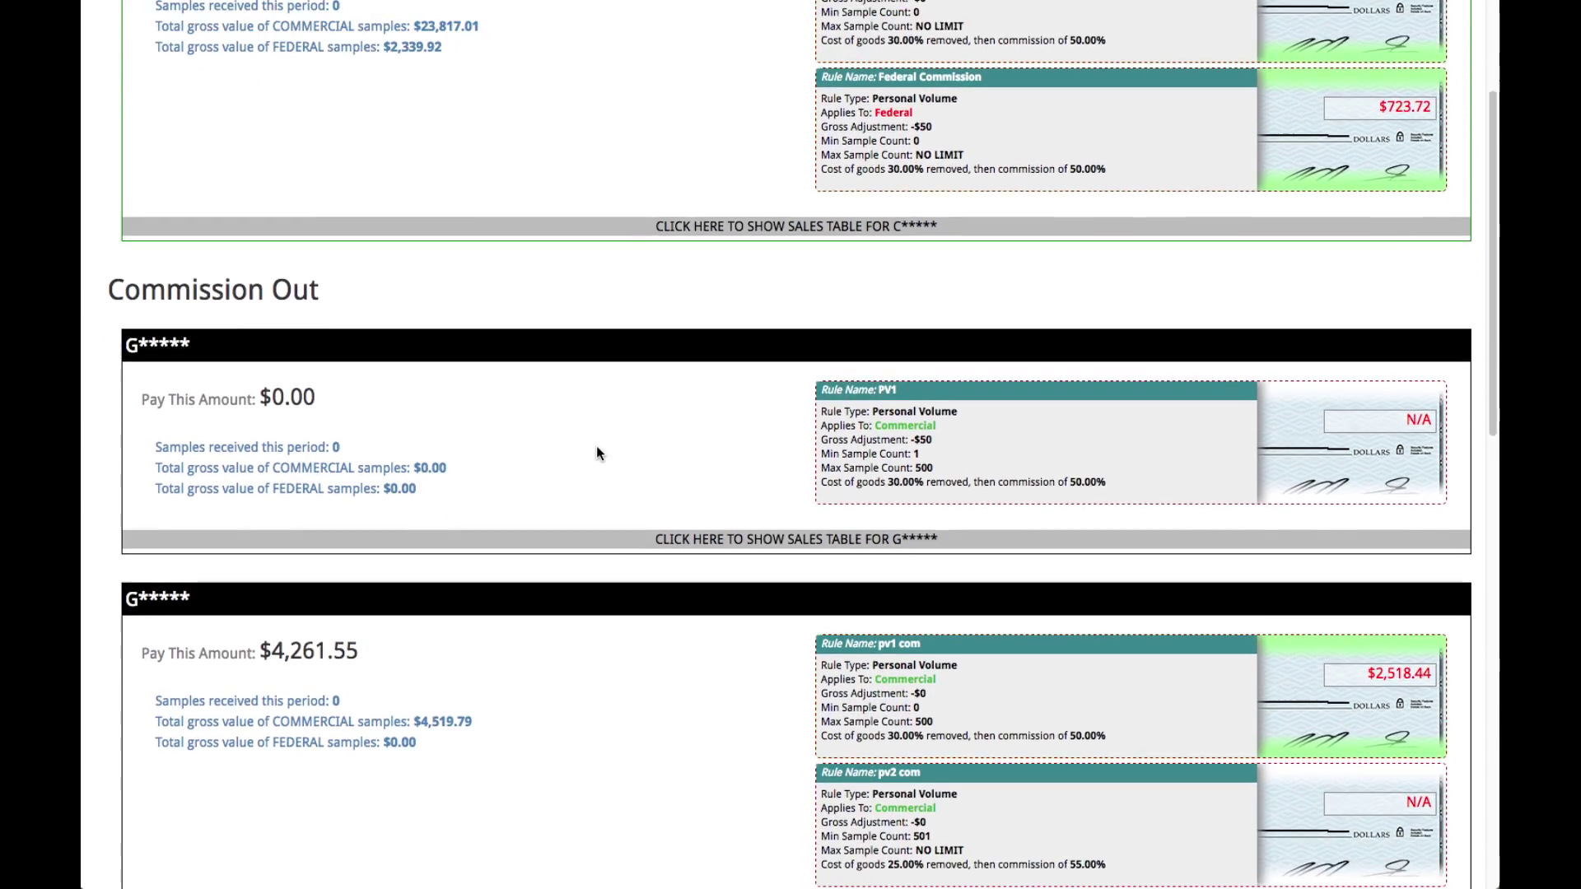
scroll(596, 447, down, 2)
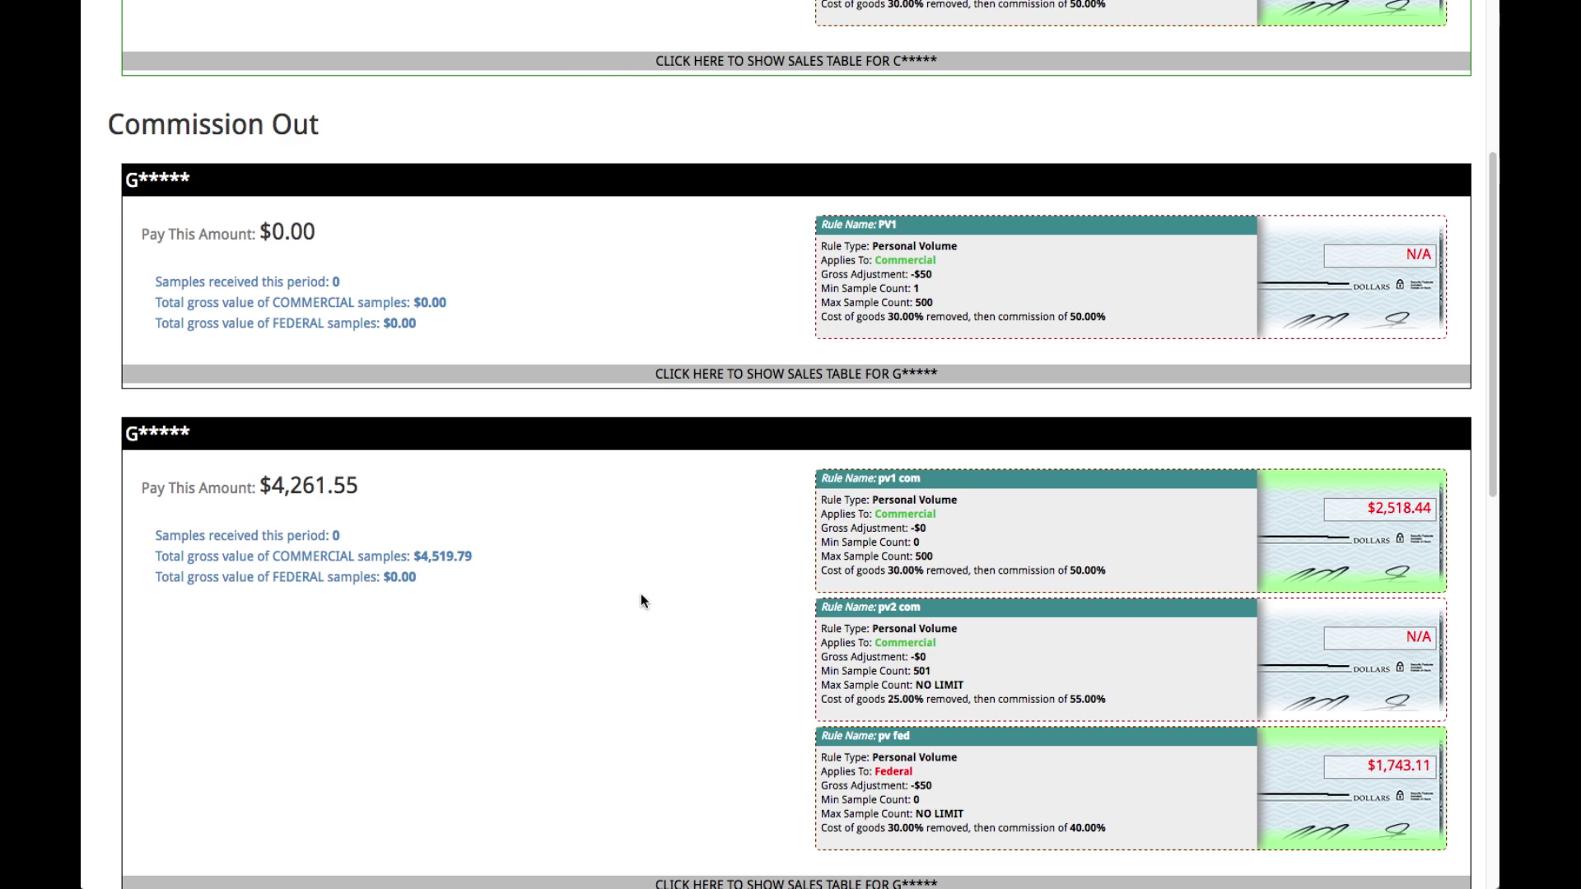
scroll(640, 595, up, 4)
scroll(640, 594, up, 2)
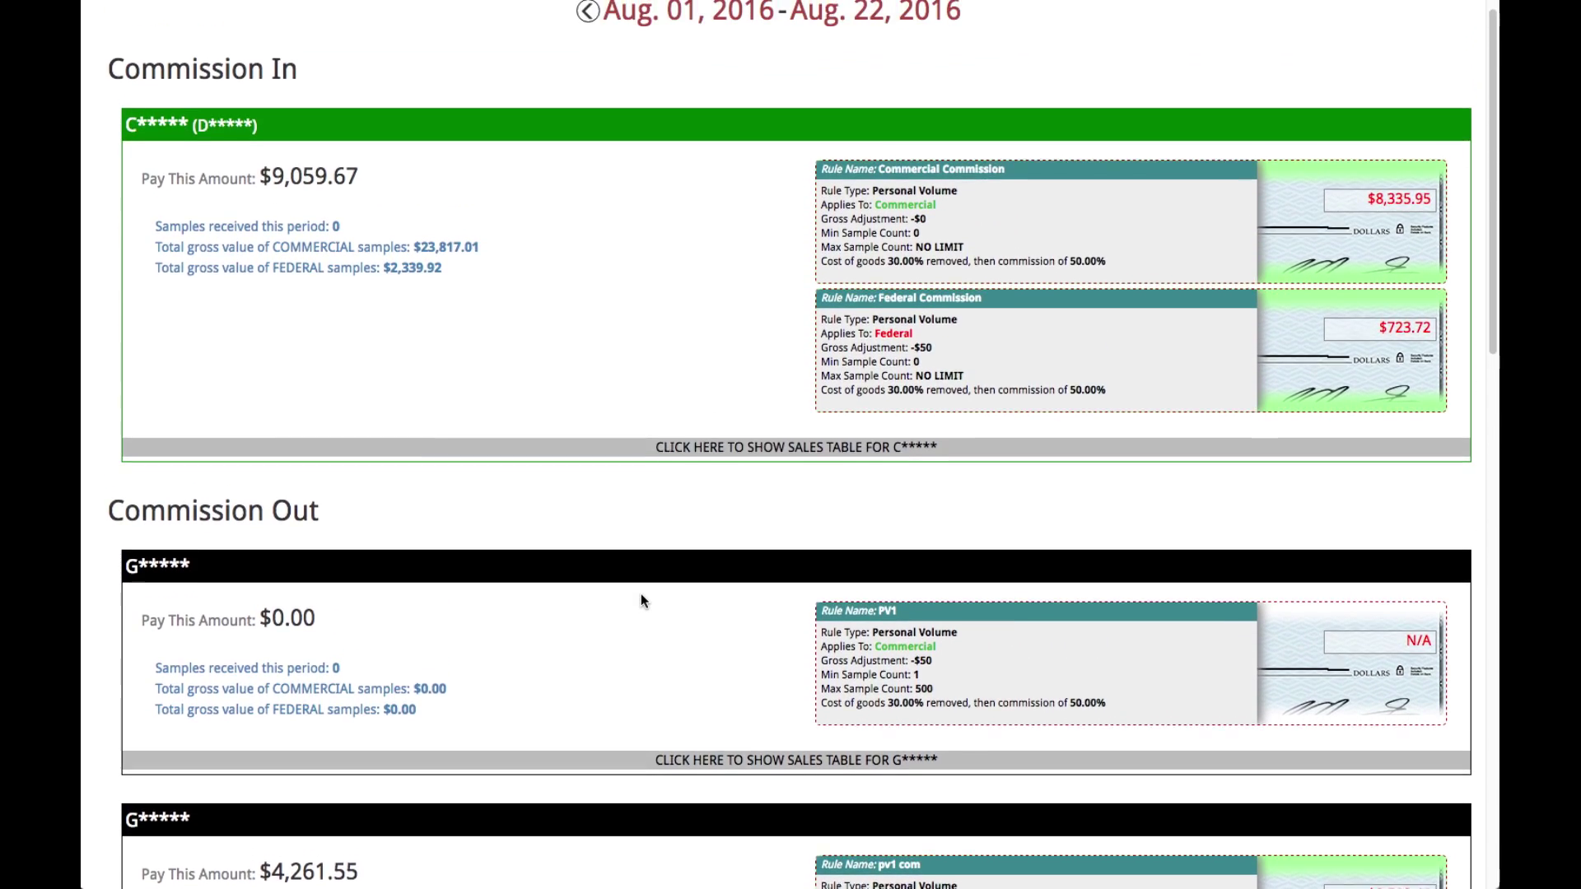
scroll(642, 600, down, 3)
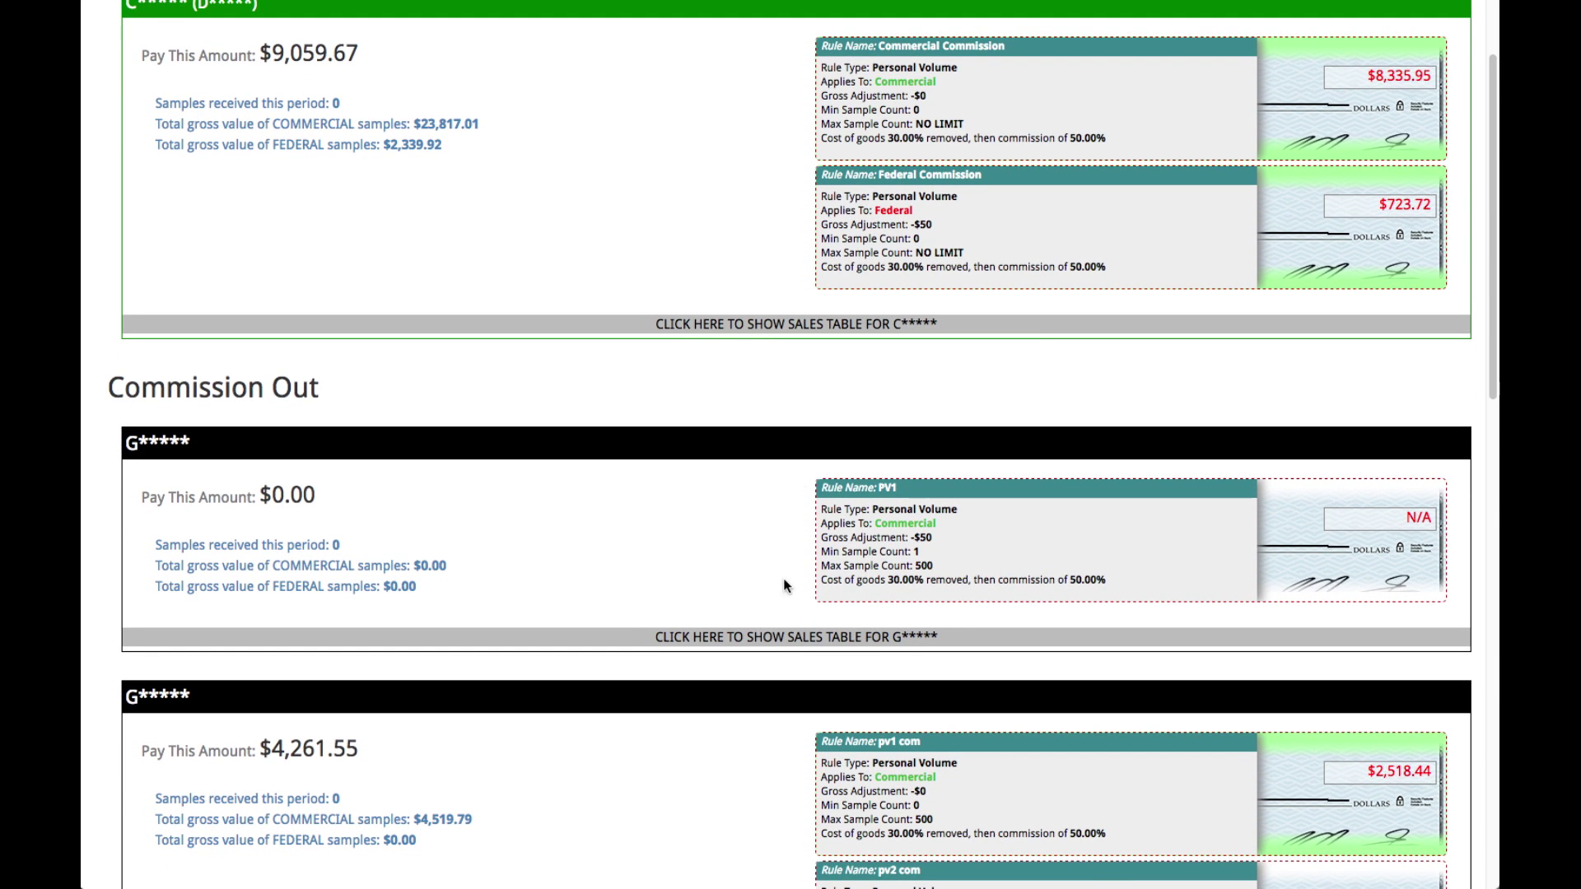
scroll(794, 586, up, 2)
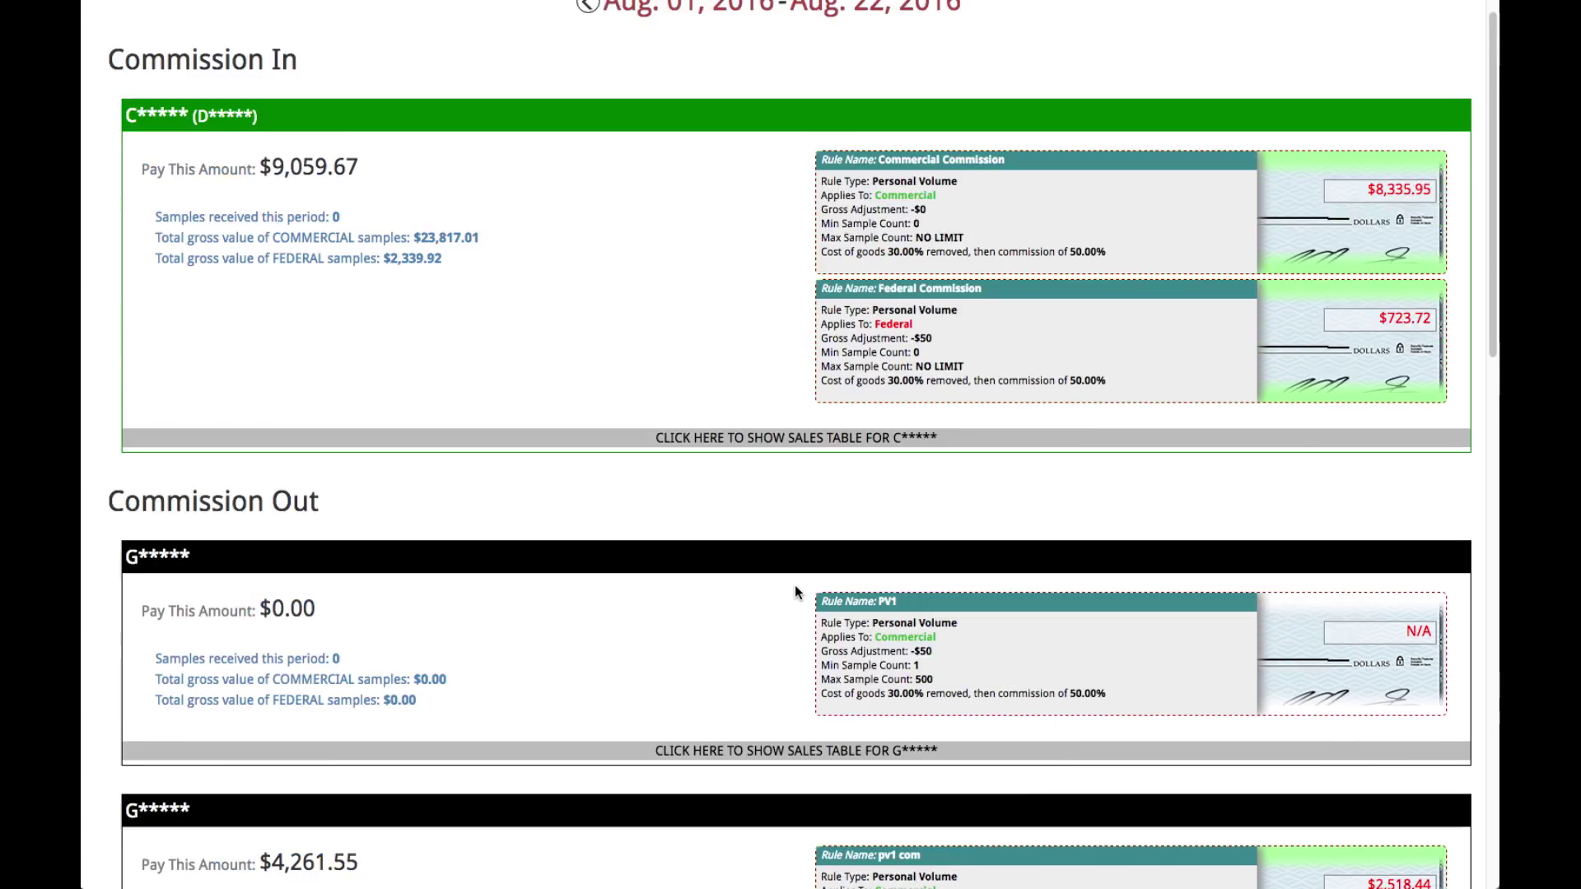
Step: View the payouts for the July 2016 pay period and return to the open August 2016 period
scroll(794, 585, up, 3)
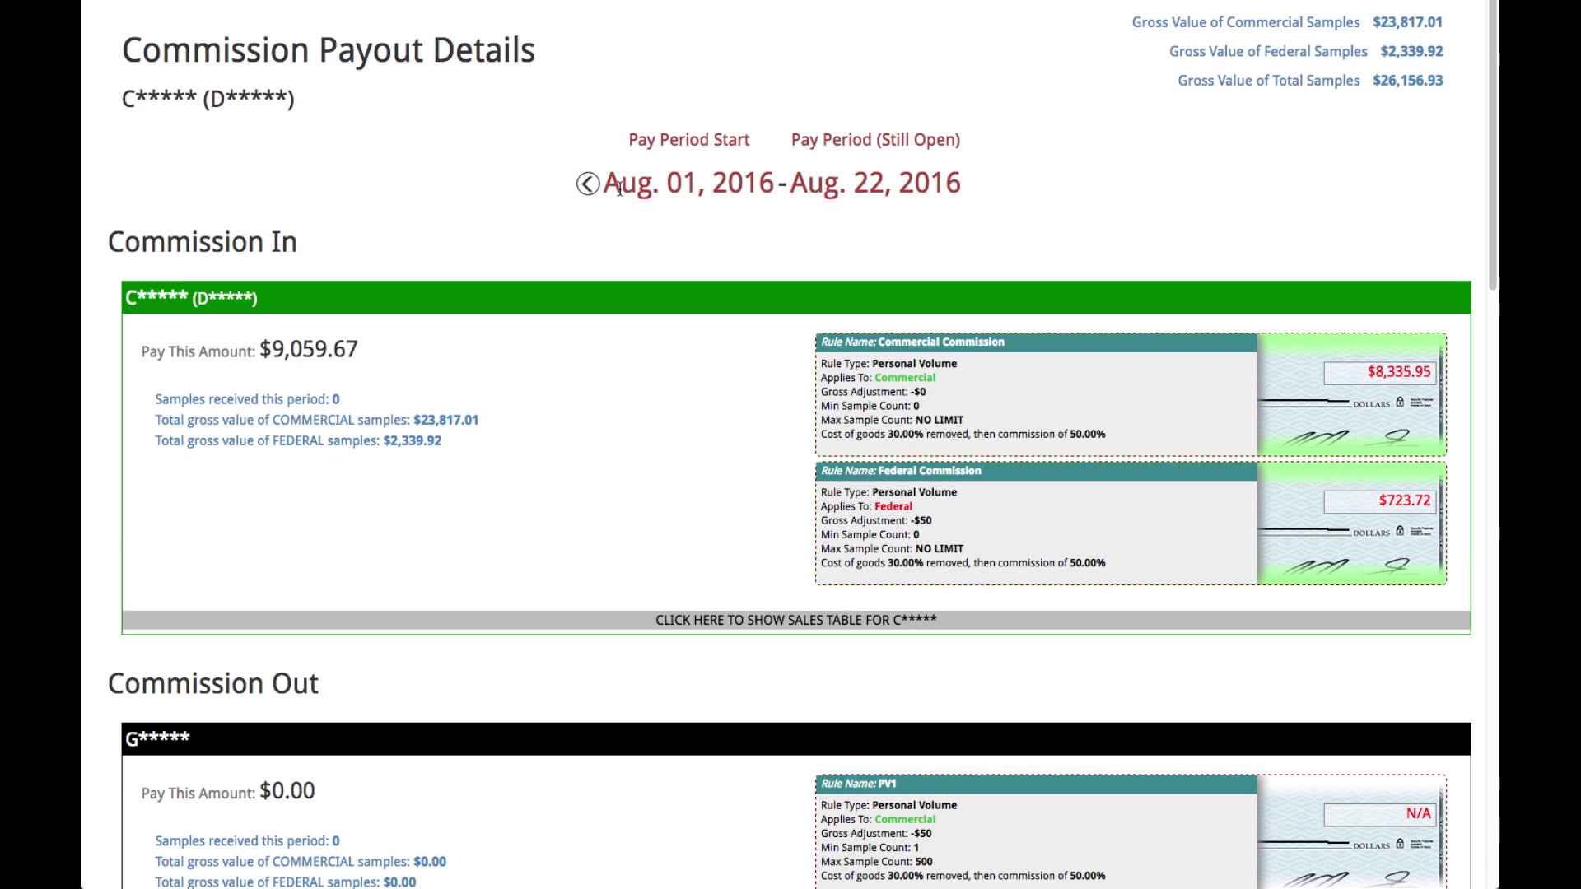
click(587, 183)
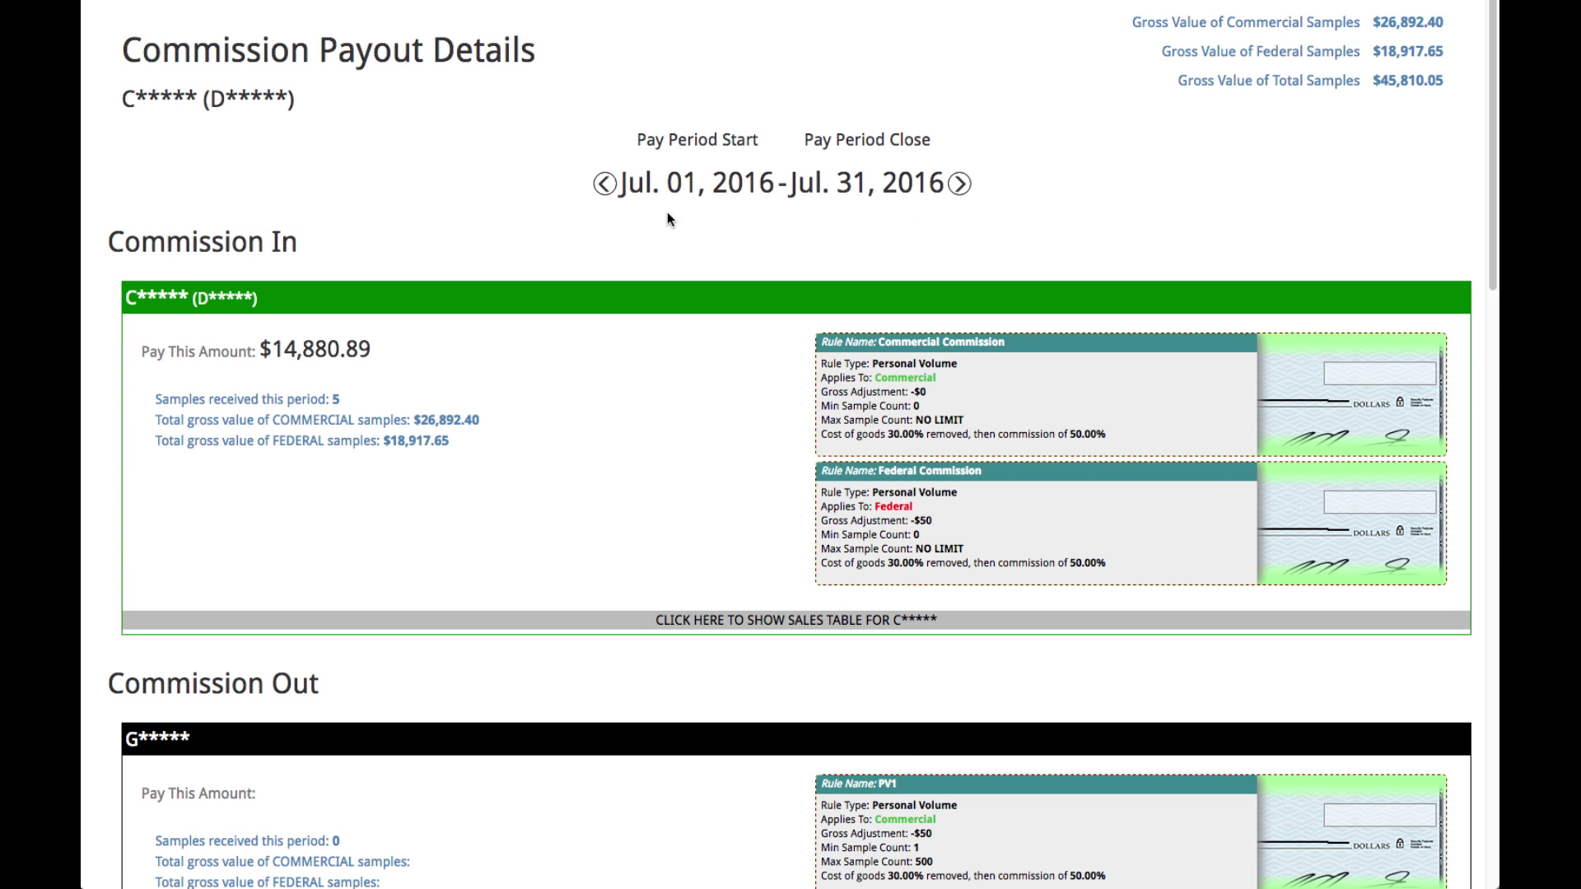
click(960, 184)
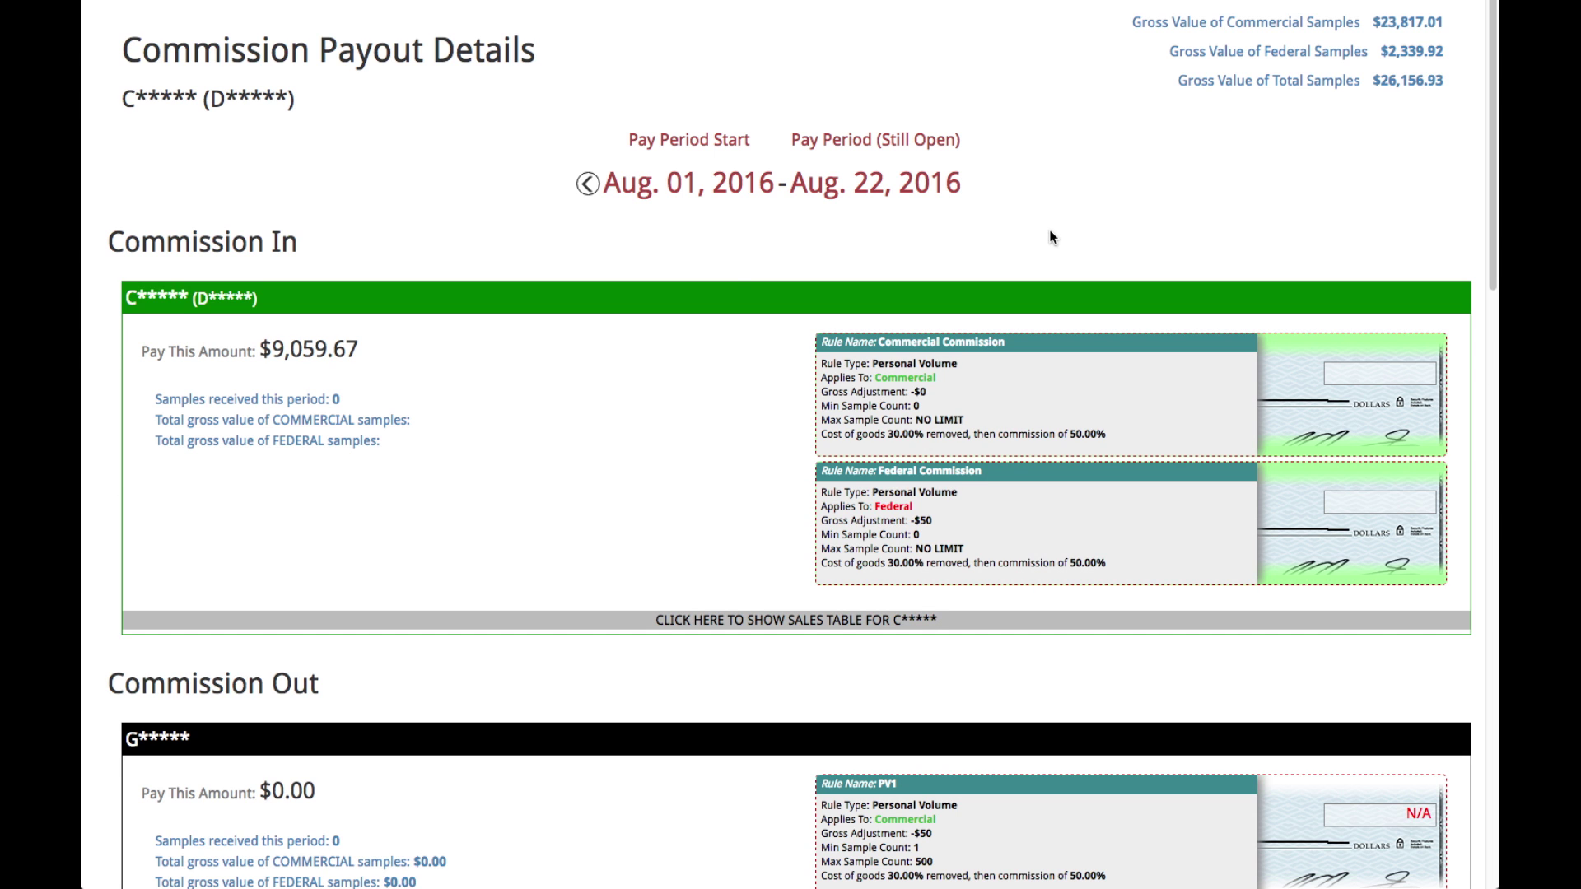
Step: Under Commission Out, examine the sample totals and show the sales table of the rep with the pv1 com, pv2 com and pv fed rules
scroll(716, 275, down, 8)
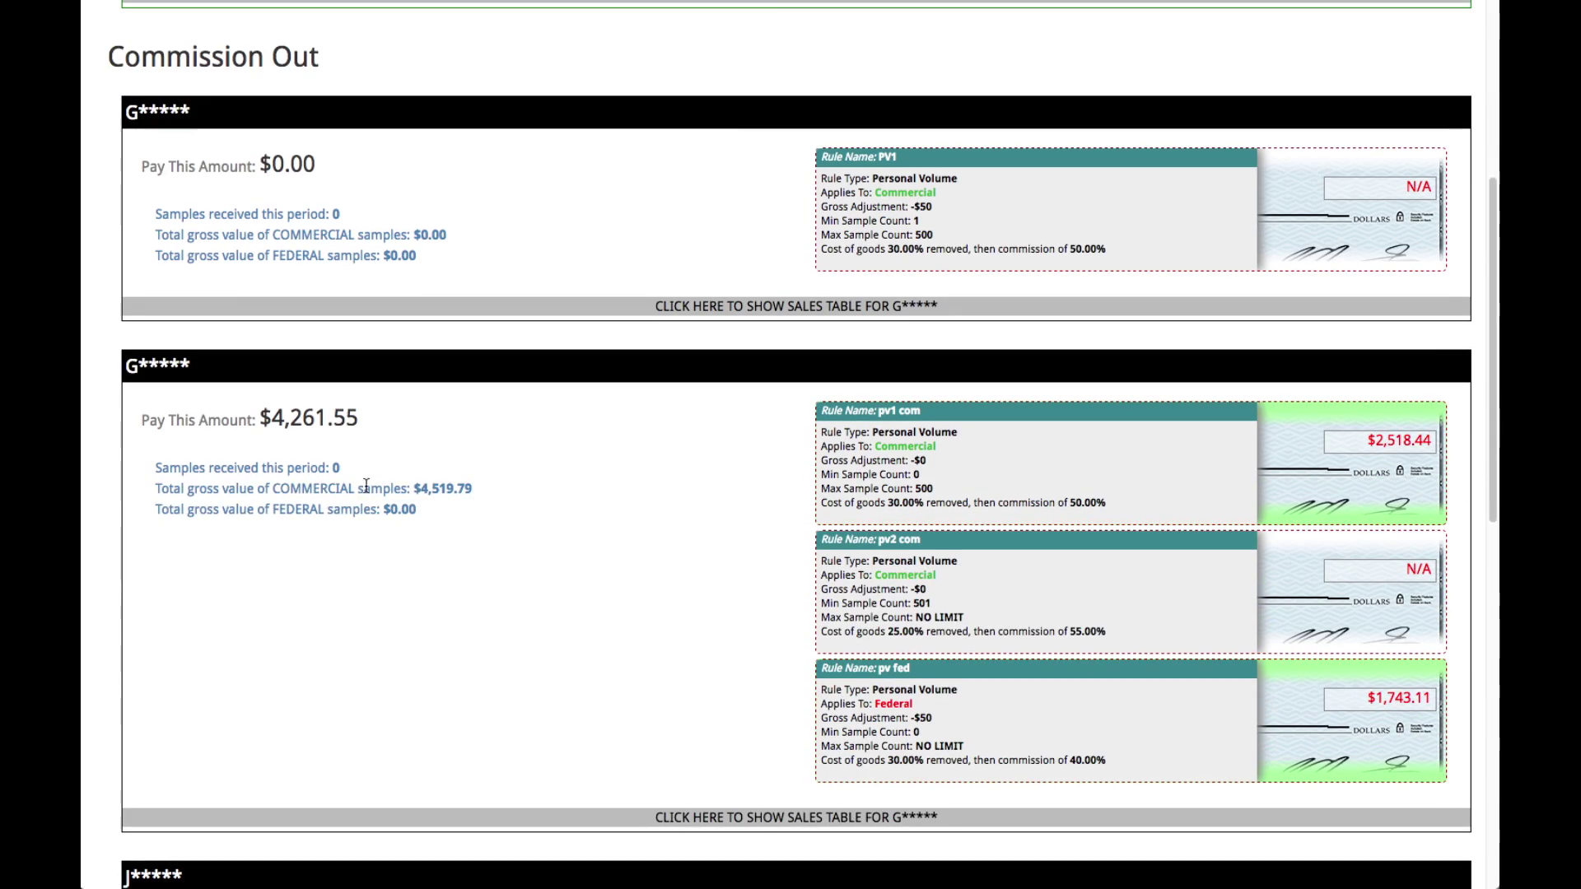
drag(422, 511, 154, 473)
scroll(370, 502, down, 3)
click(582, 536)
scroll(582, 536, down, 2)
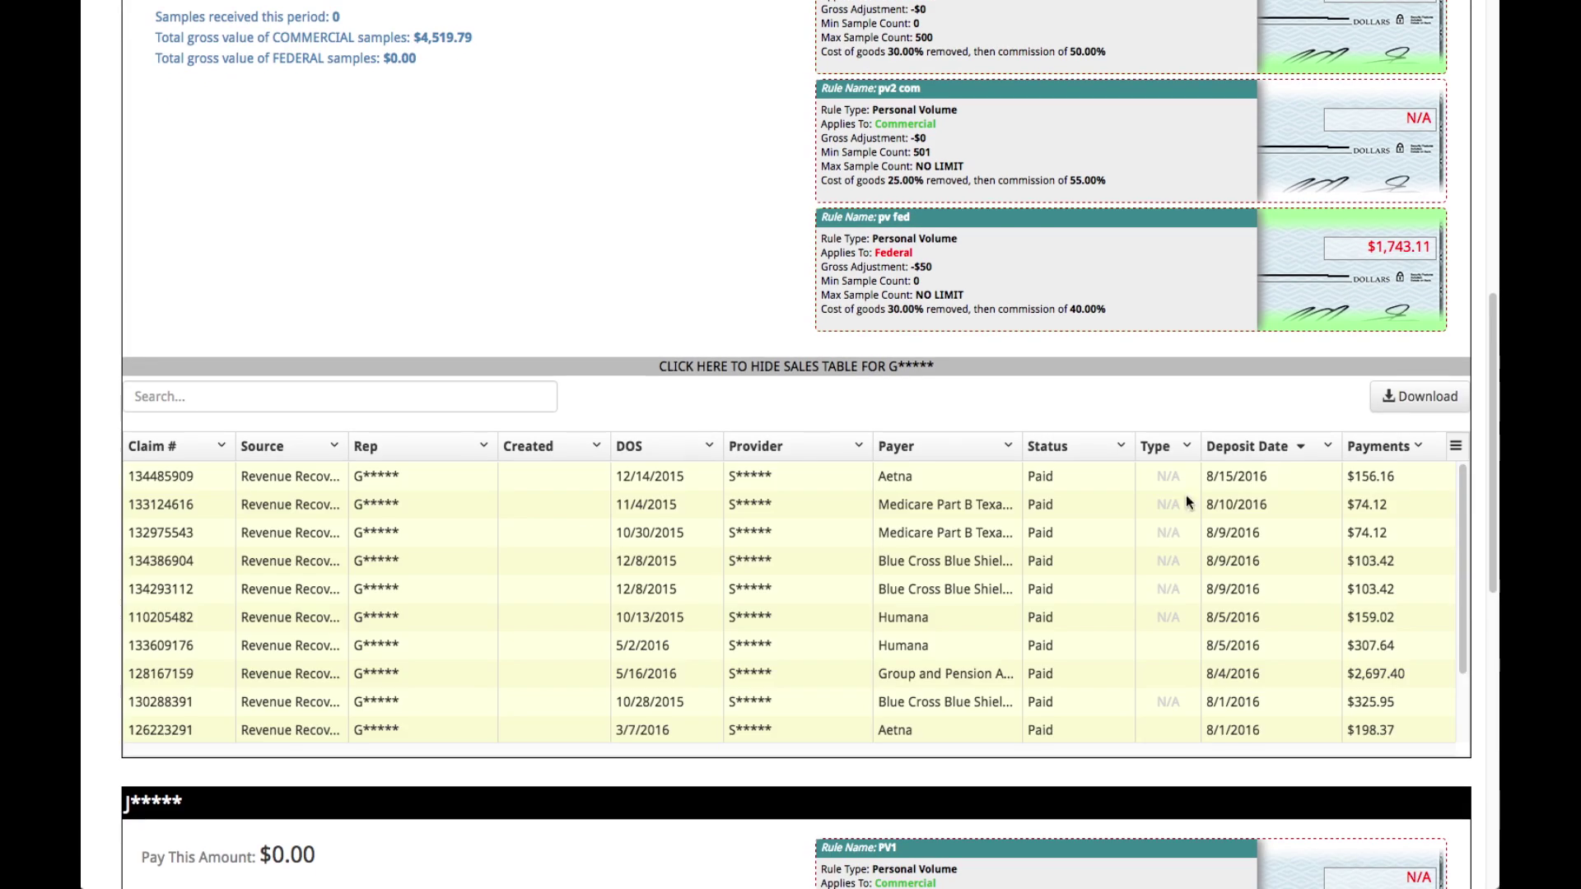
Step: Leave the payout details, open the Individual Sales page, and show the commission rules beside the Clinics chart
scroll(555, 287, up, 15)
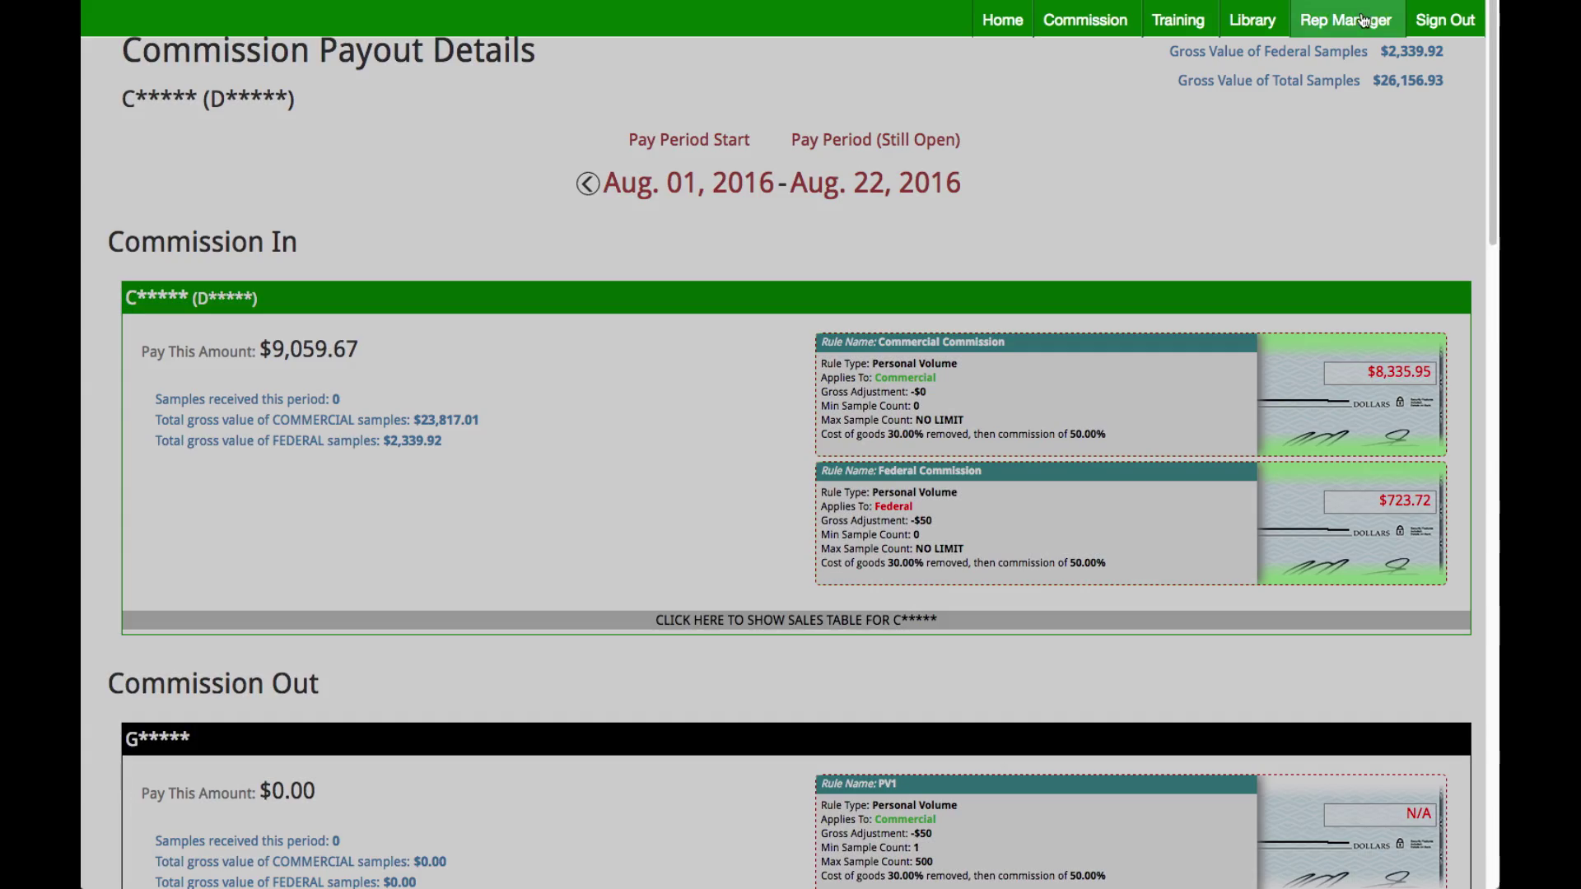
click(1363, 20)
click(201, 110)
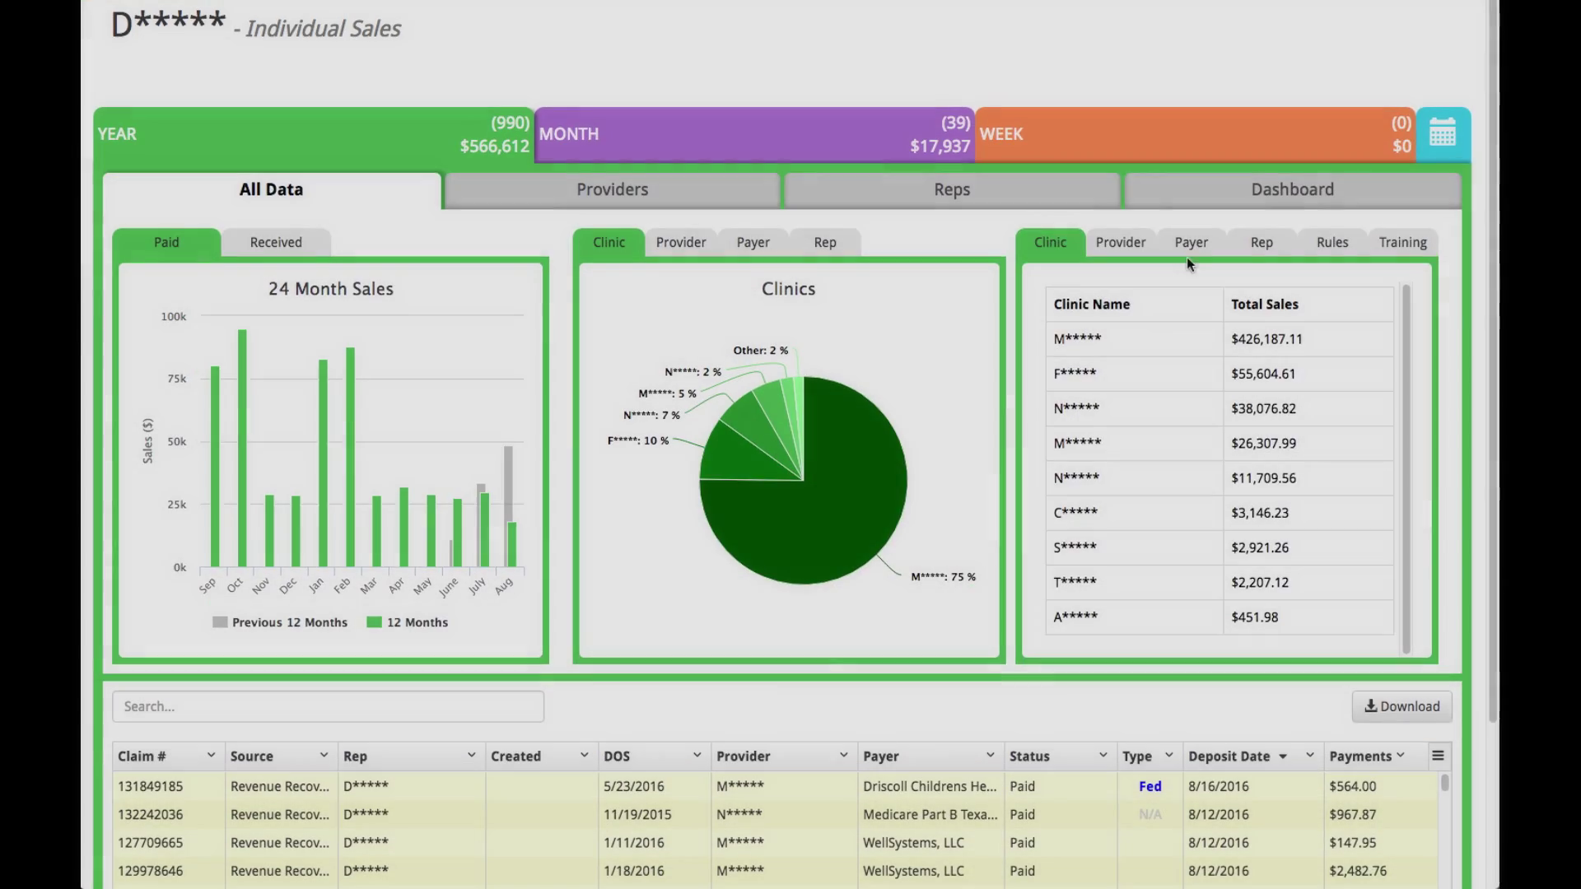
click(1261, 242)
click(1332, 242)
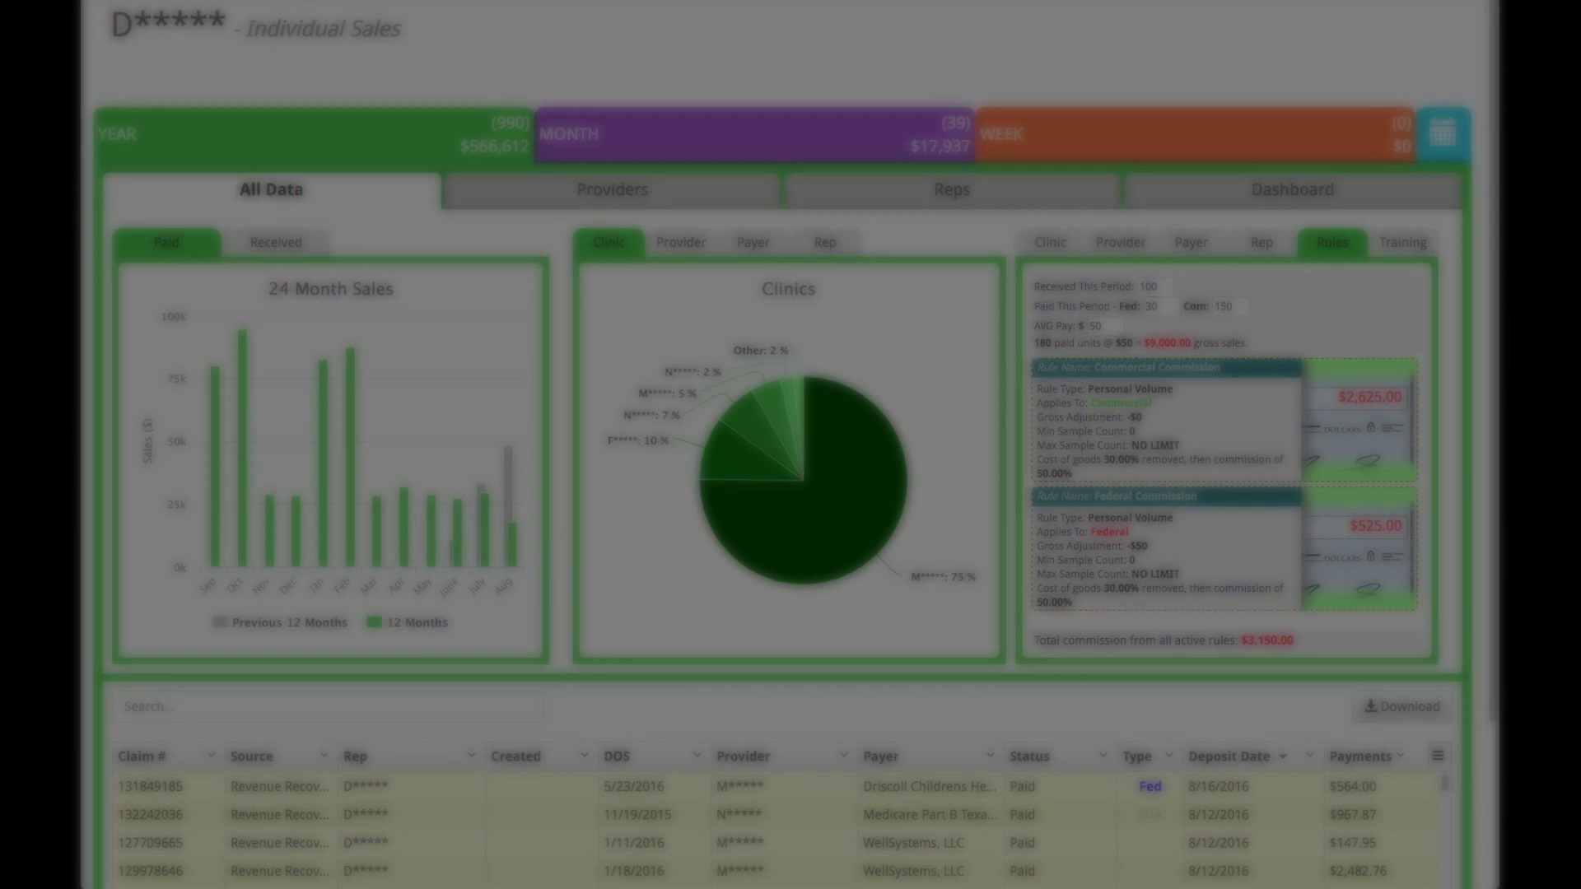